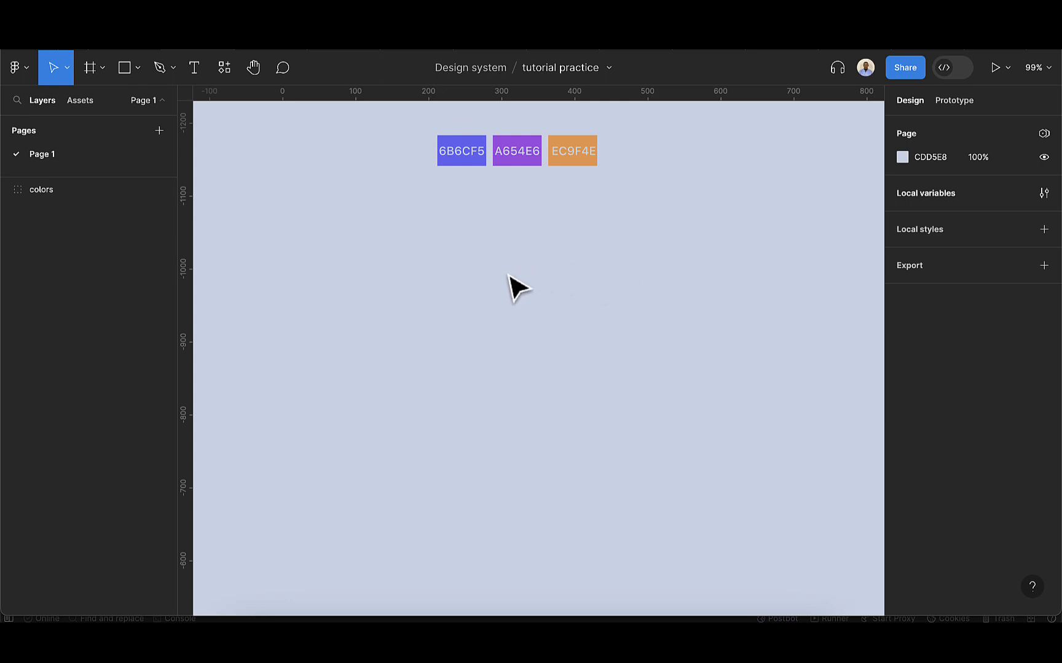
# Draw a frame about 167 × 53 on the canvas below the color swatches.
pyautogui.scroll(1, 510, 276)
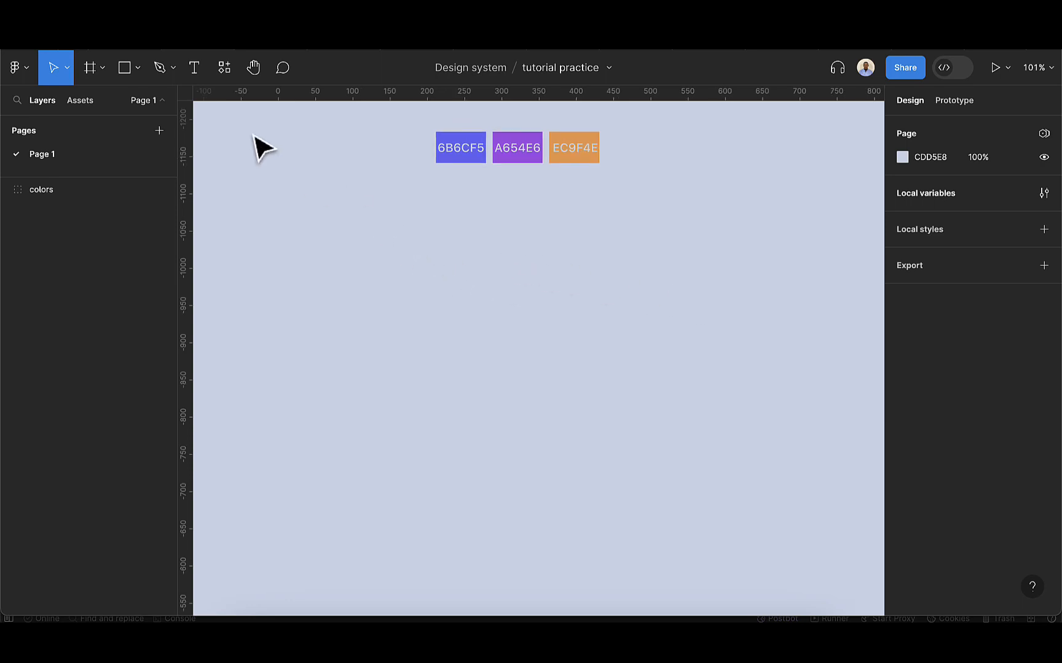
pyautogui.click(90, 67)
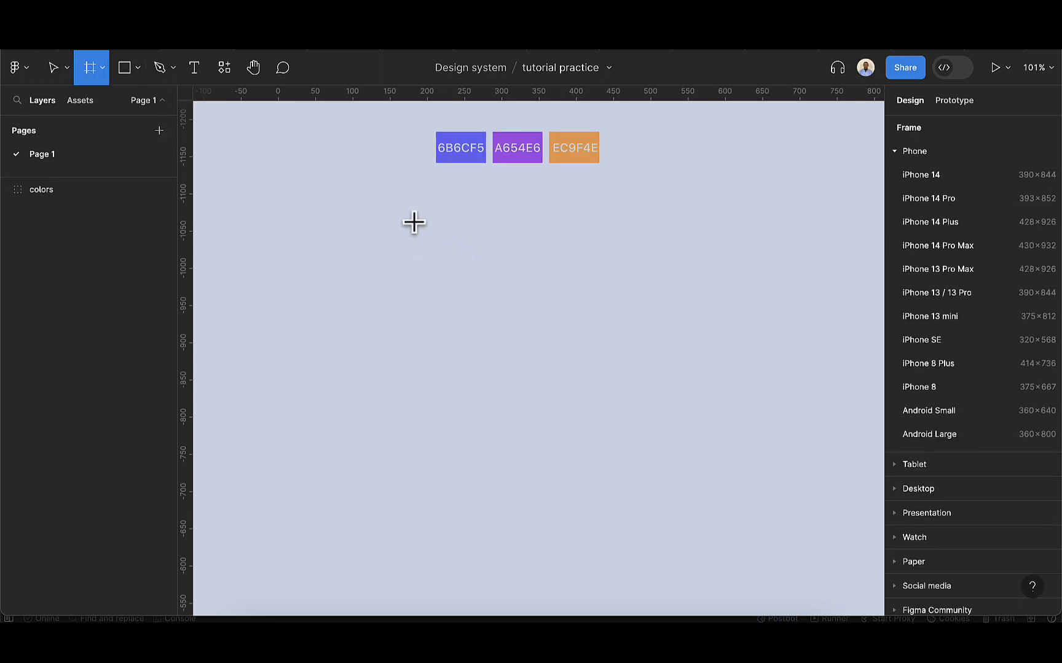
pyautogui.moveTo(404, 223); pyautogui.dragTo(529, 264)
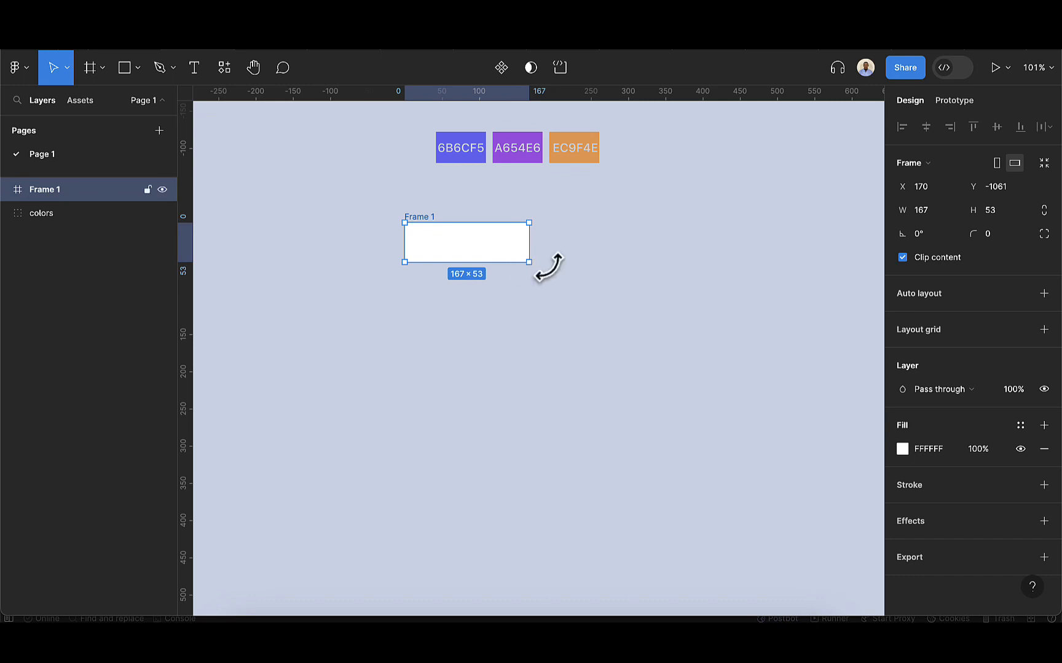
# Set the frame's height to 50 and its corner radius to 25.
pyautogui.click(1002, 208)
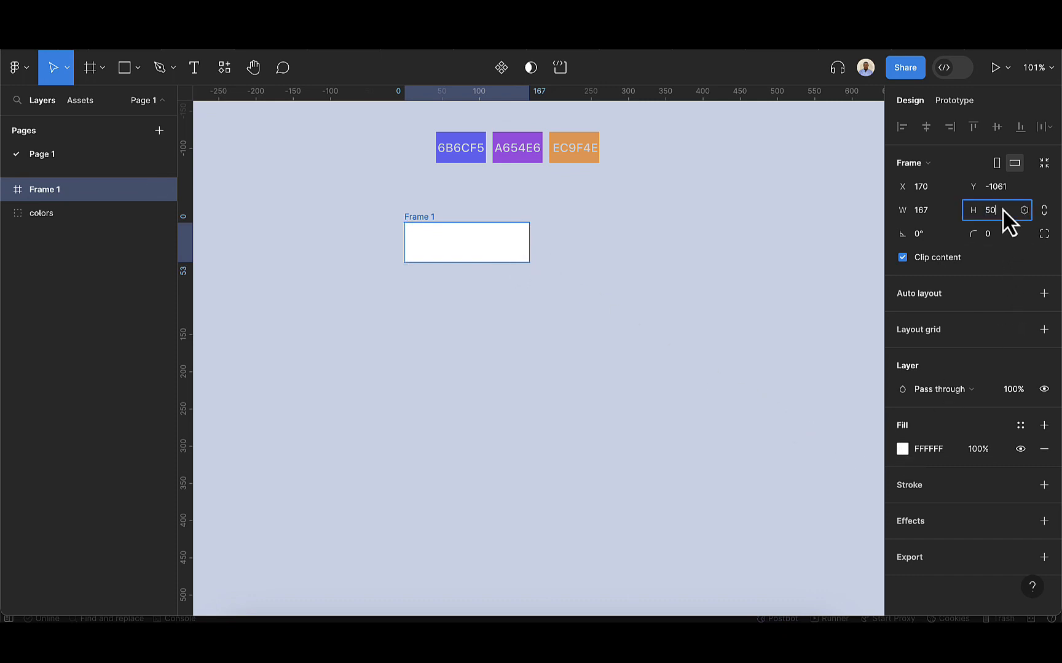
pyautogui.press('Return')
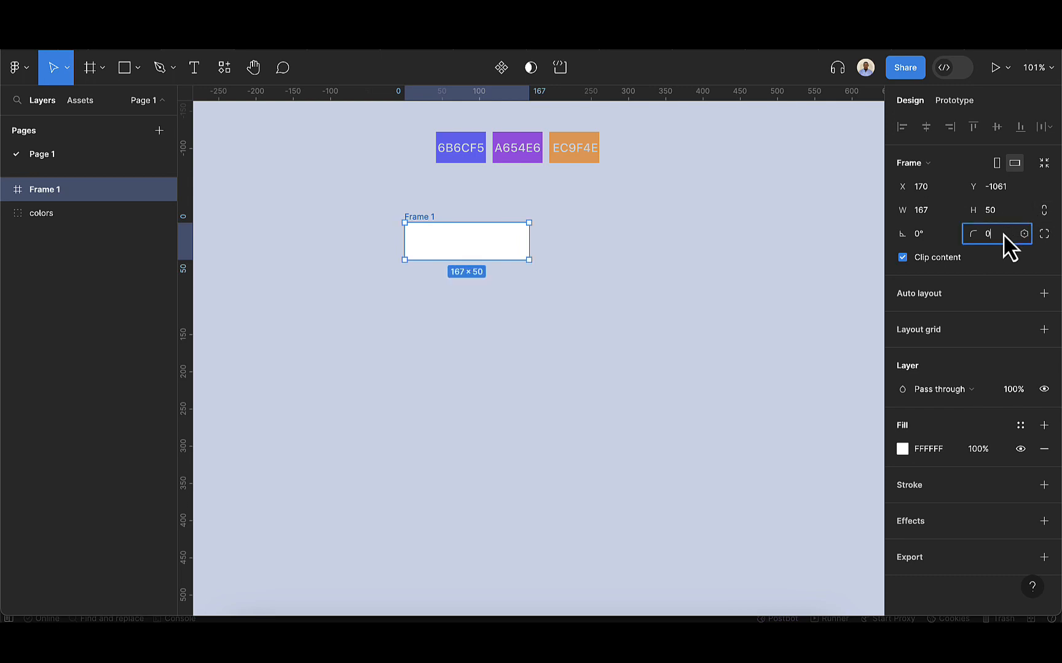
pyautogui.click(1002, 232)
pyautogui.write('25')
pyautogui.press('Return')
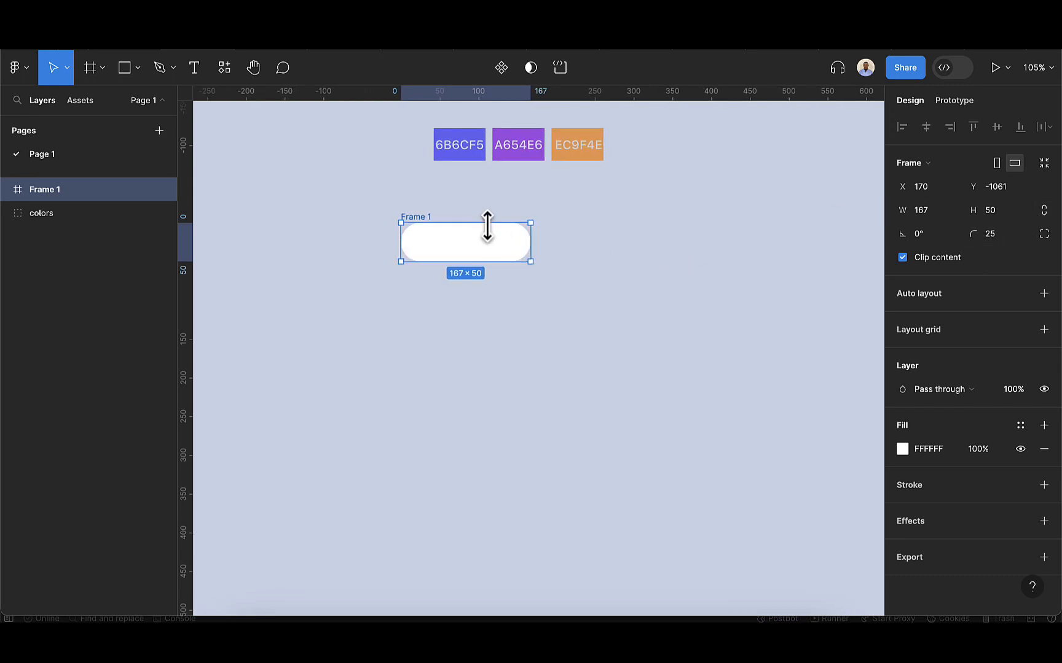
# Add the text "Login" inside the frame and center it horizontally and vertically.
pyautogui.scroll(3, 494, 244)
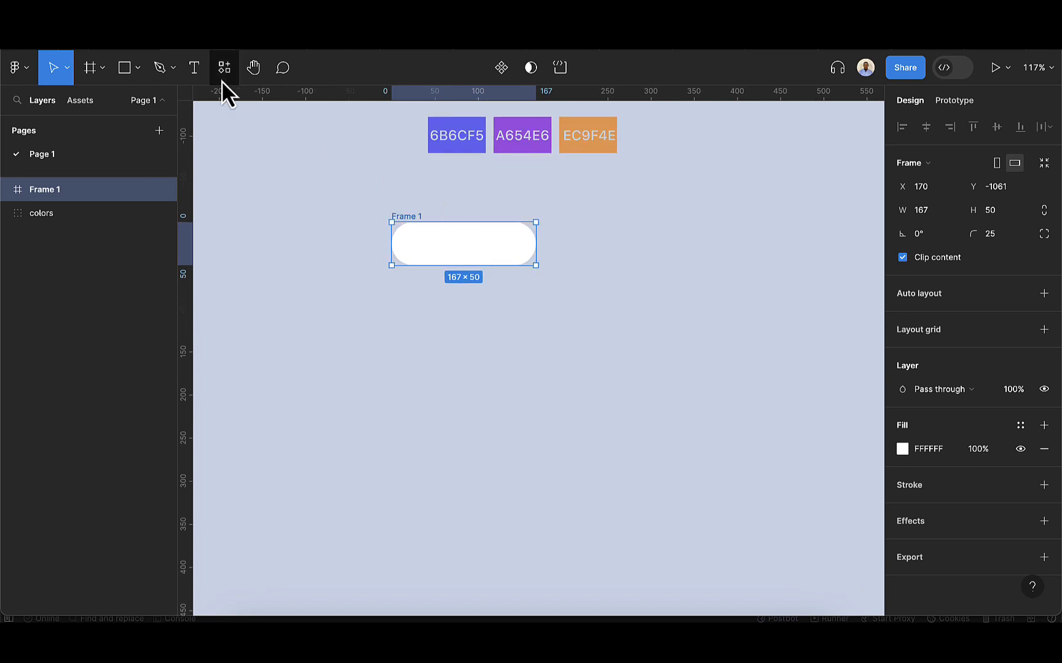
pyautogui.click(194, 77)
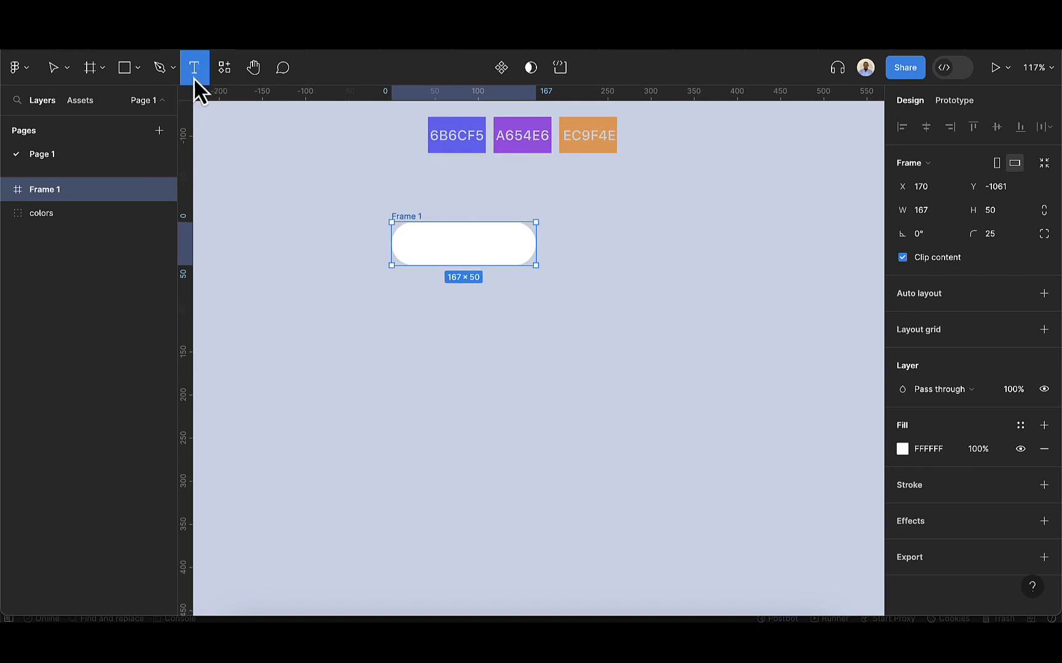
pyautogui.click(427, 238)
pyautogui.write('Login')
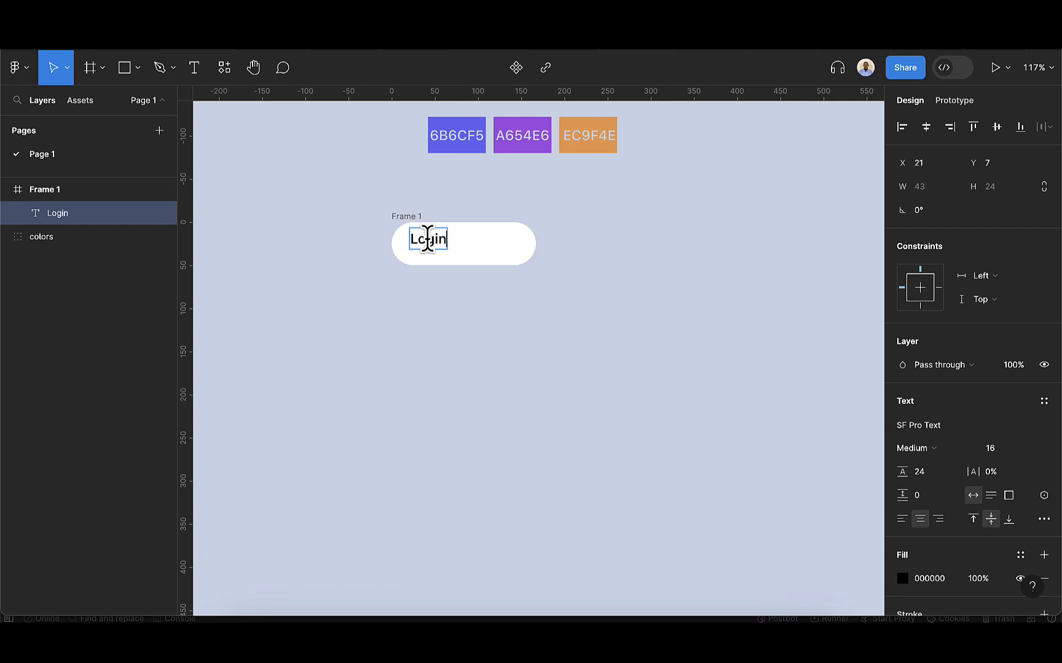
pyautogui.press('Escape')
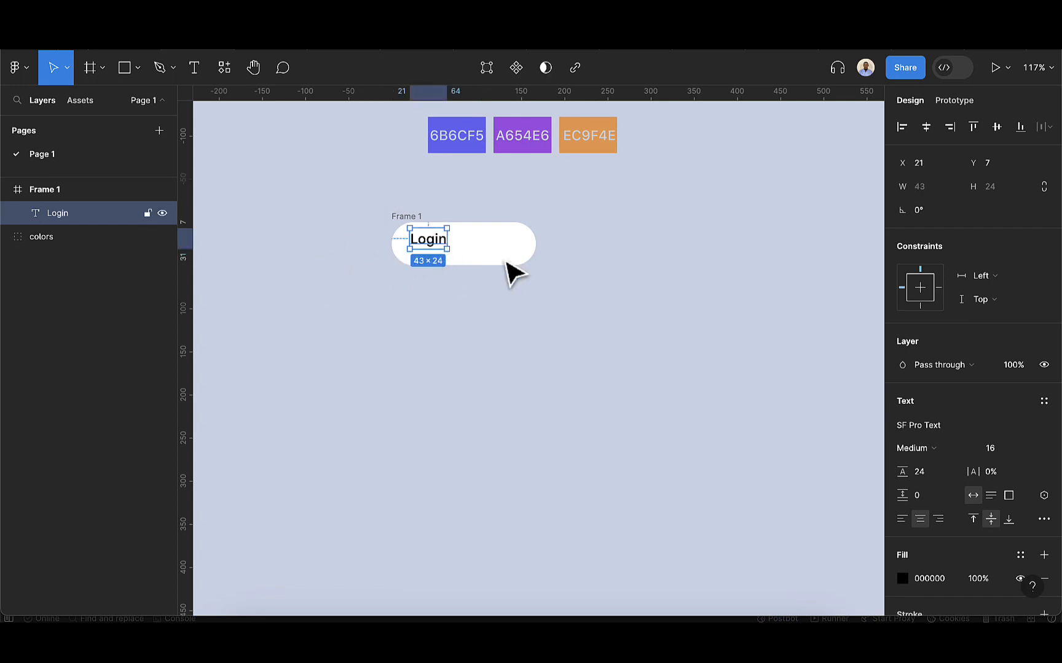
pyautogui.click(925, 128)
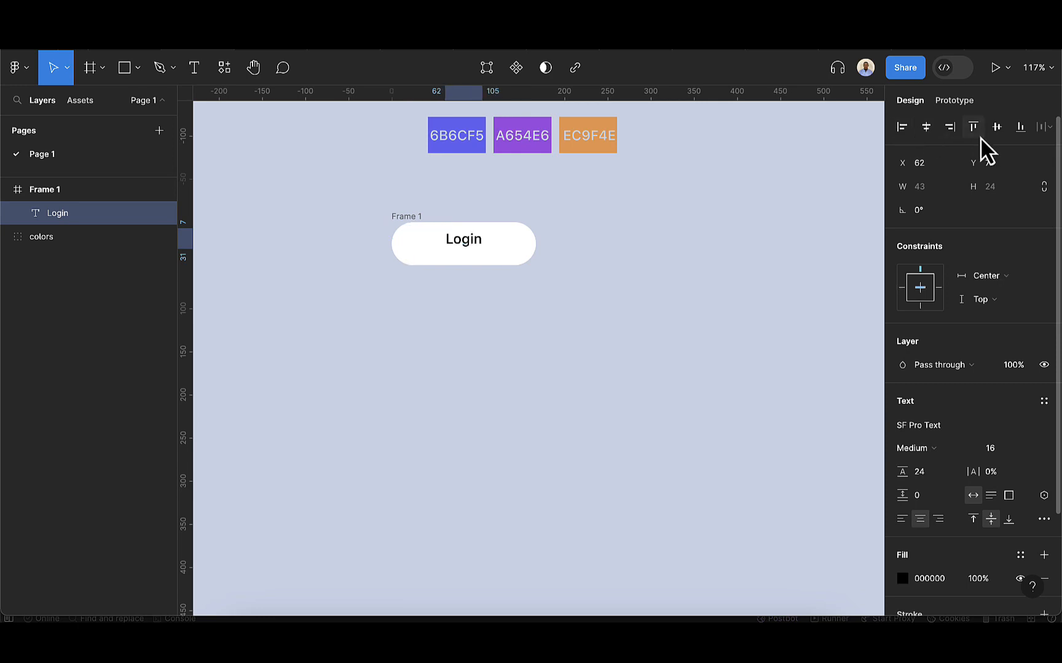
pyautogui.click(995, 132)
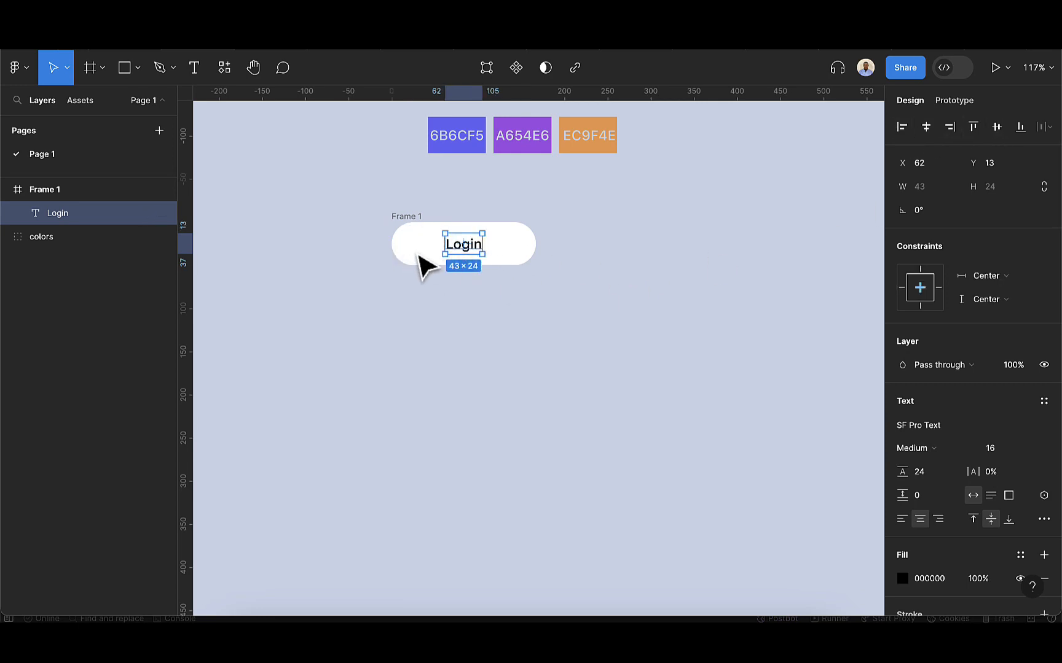
# Change the frame's fill to a linear gradient and sample the 6B6CF5 swatch for its starting stop.
pyautogui.click(410, 222)
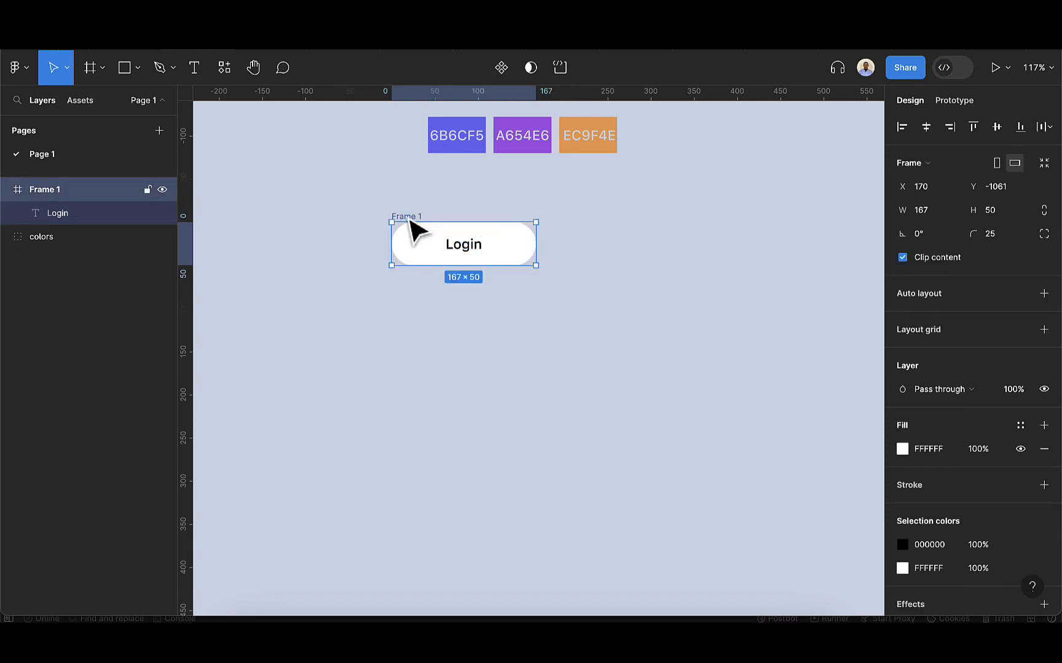
pyautogui.click(902, 449)
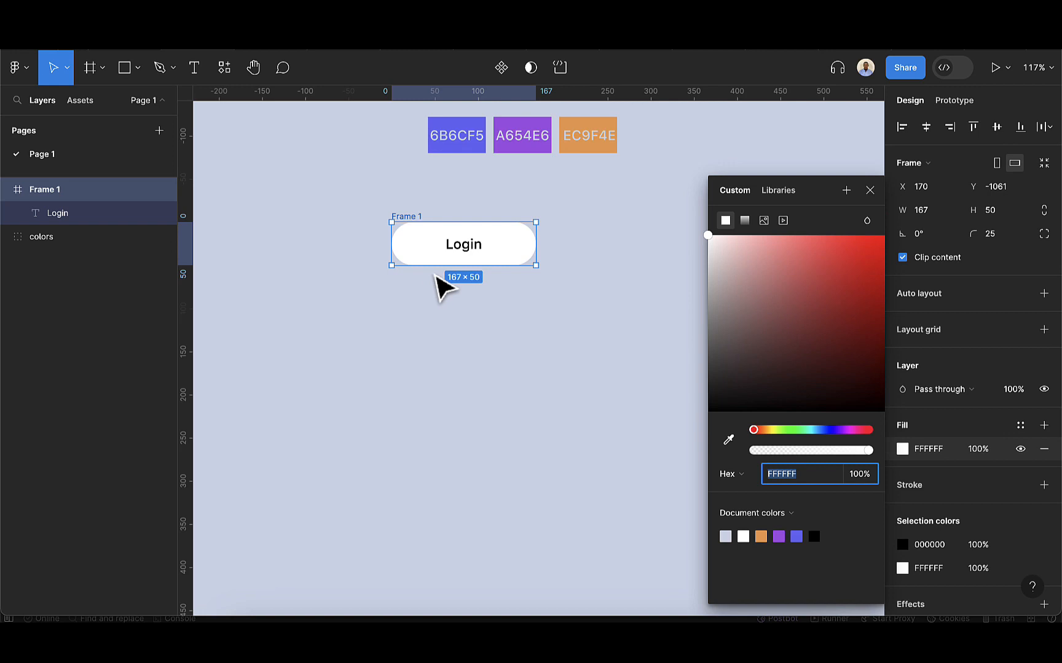
pyautogui.click(745, 222)
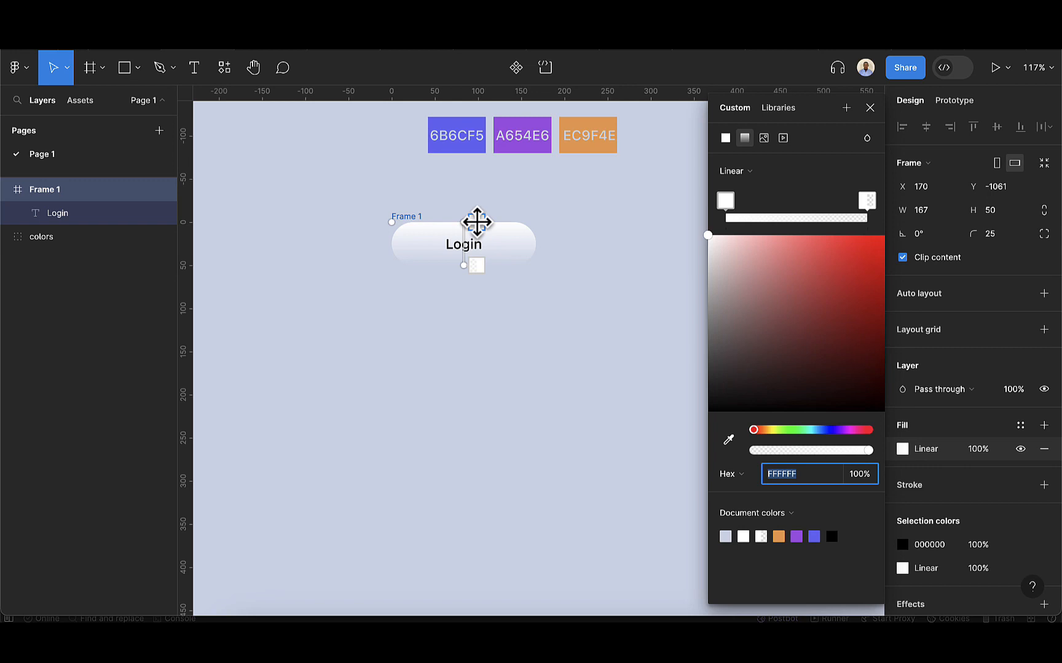
pyautogui.click(473, 221)
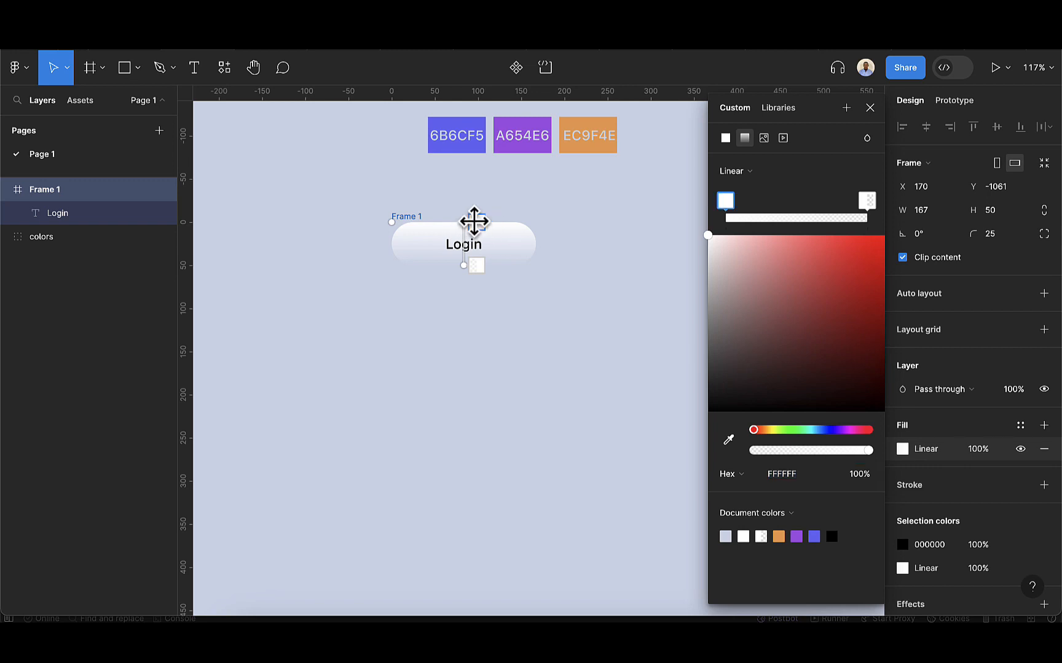
pyautogui.click(730, 442)
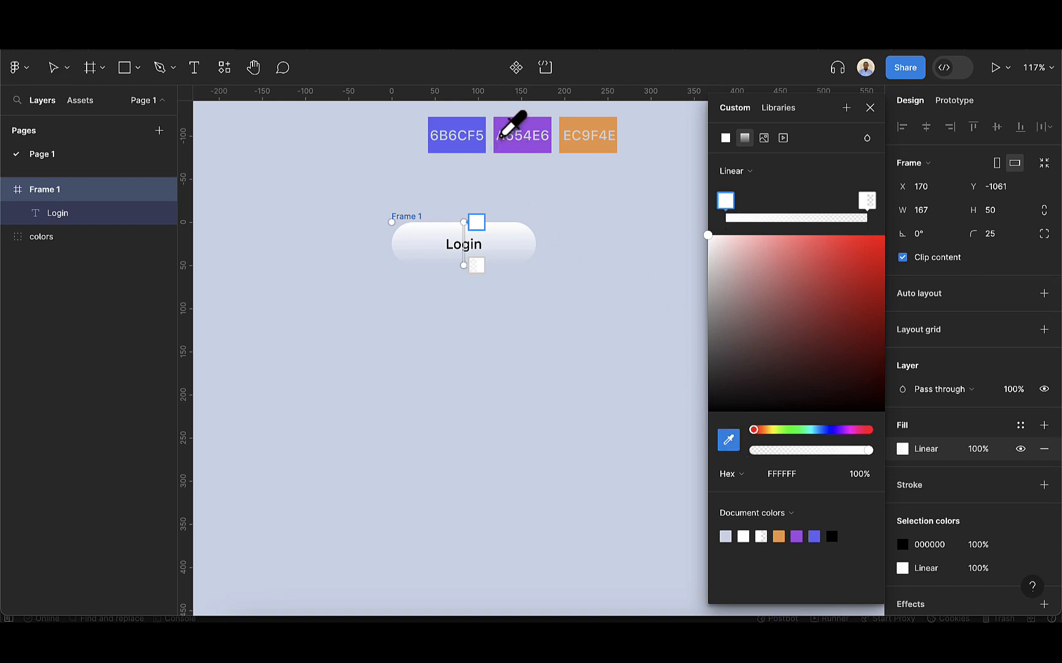
pyautogui.click(456, 126)
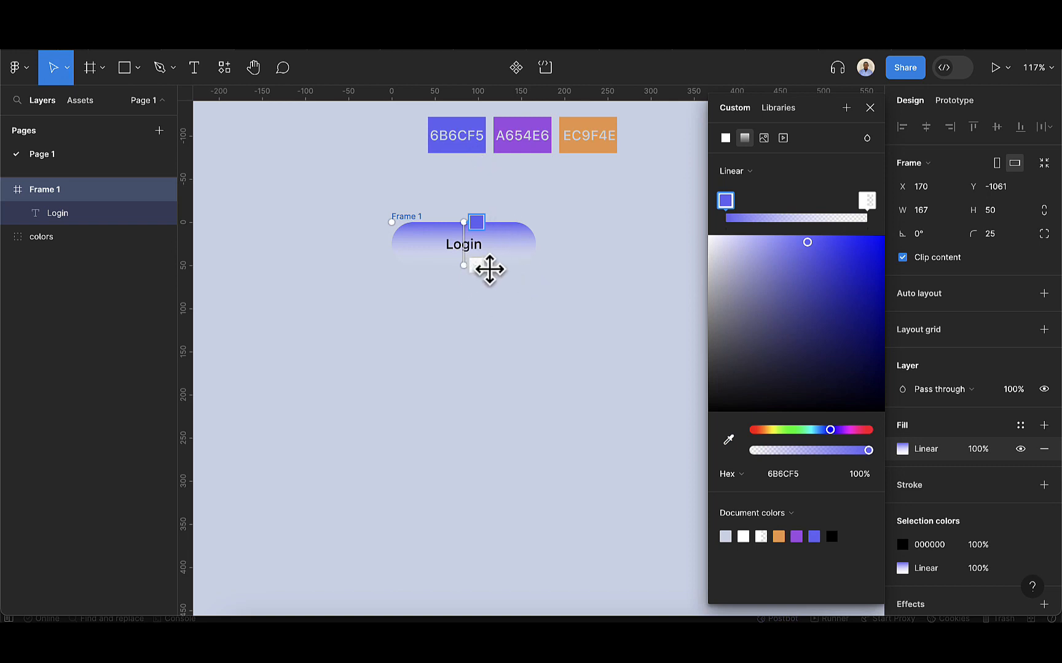
# Sample the orange EC9F4E swatch for the gradient's end stop and replace it with the purple A654E6 swatch color.
pyautogui.click(474, 266)
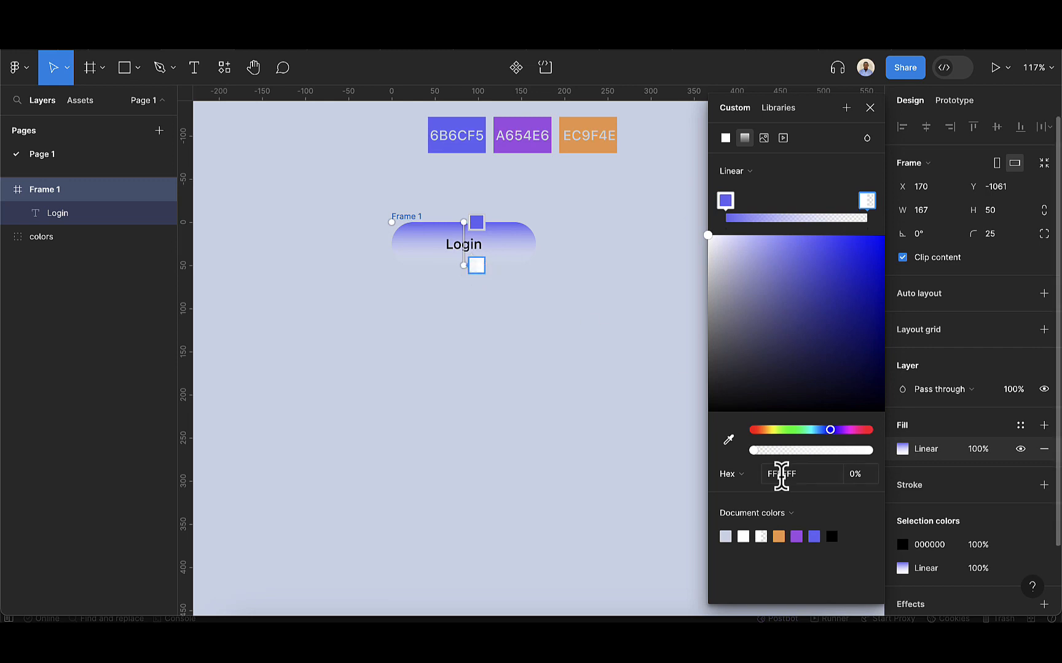
pyautogui.click(728, 440)
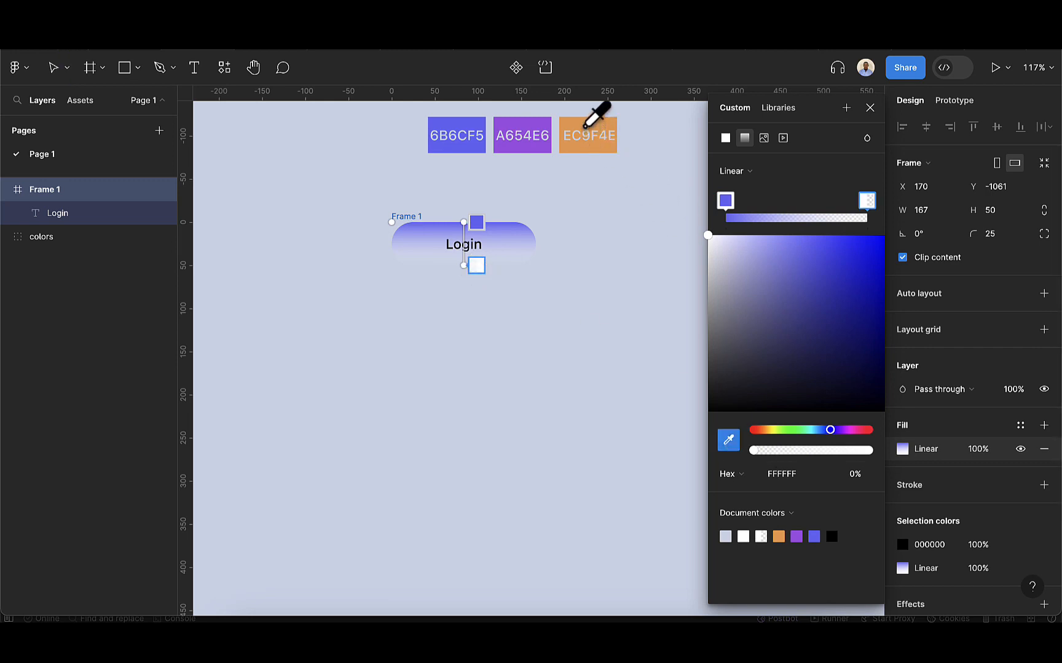
pyautogui.click(586, 130)
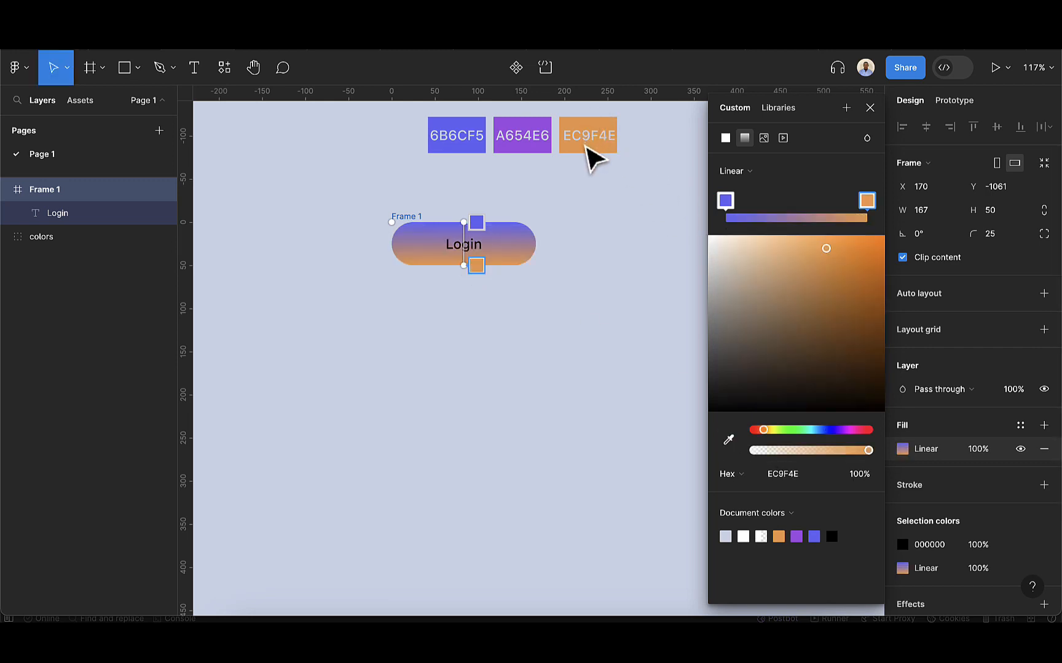
pyautogui.click(728, 440)
pyautogui.click(535, 134)
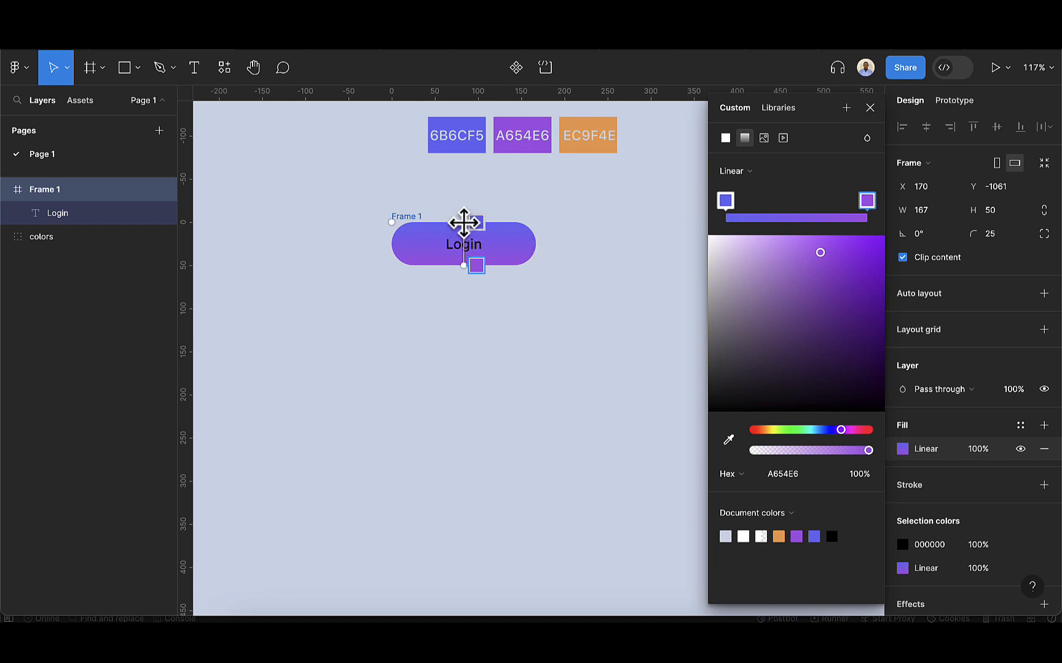
# Reposition the gradient's end handles so it runs from the button's left edge to its right edge, keeping only the two stops.
pyautogui.moveTo(463, 222); pyautogui.dragTo(396, 237)
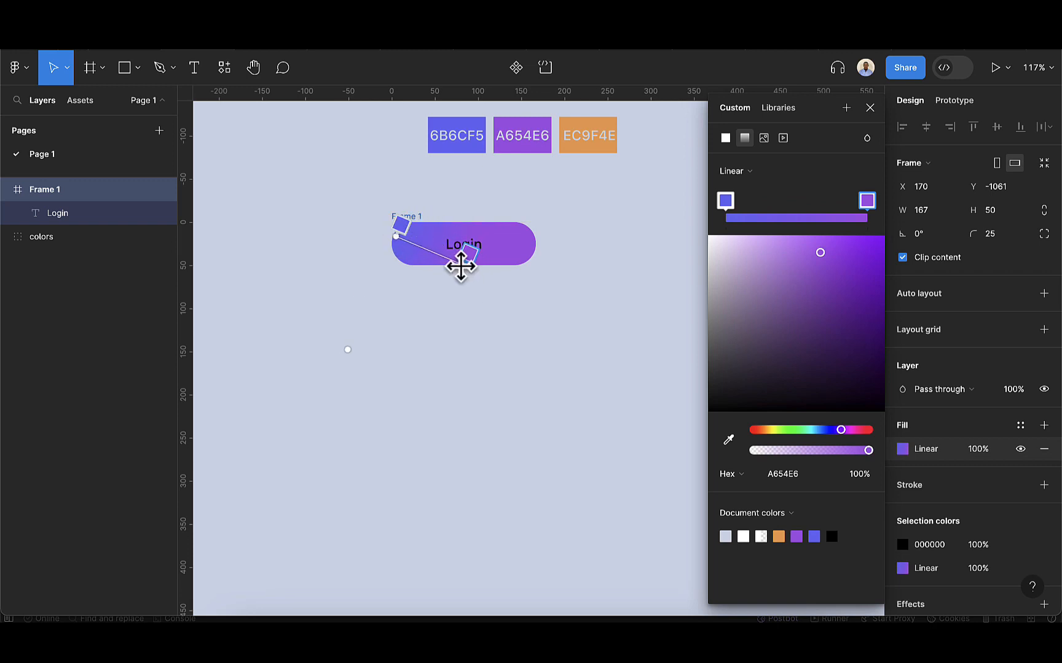
pyautogui.moveTo(465, 266); pyautogui.dragTo(539, 251)
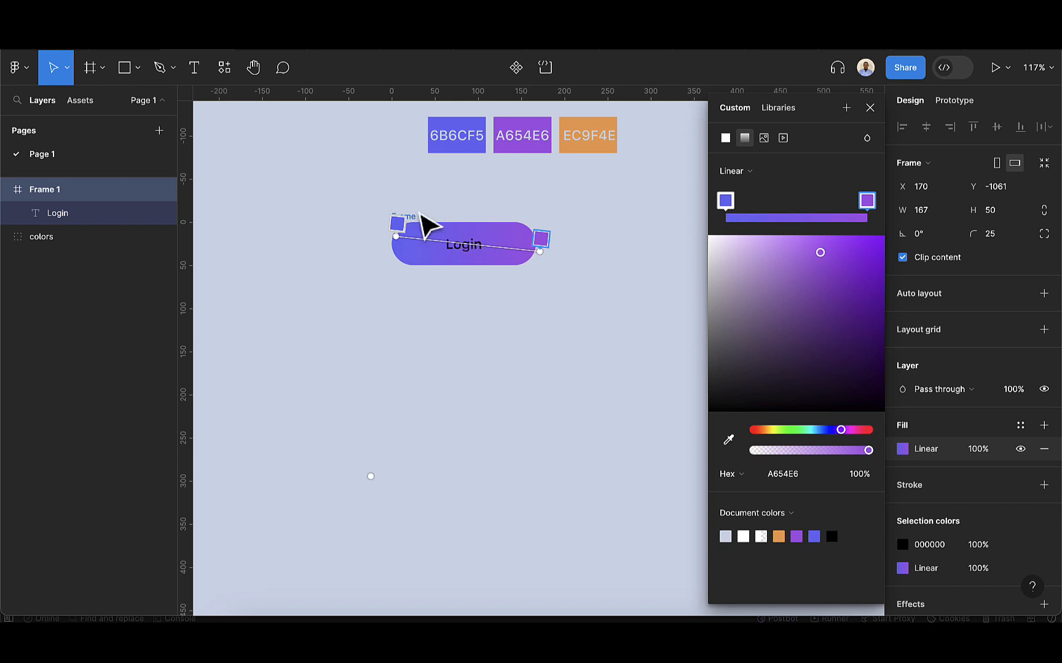
pyautogui.click(415, 221)
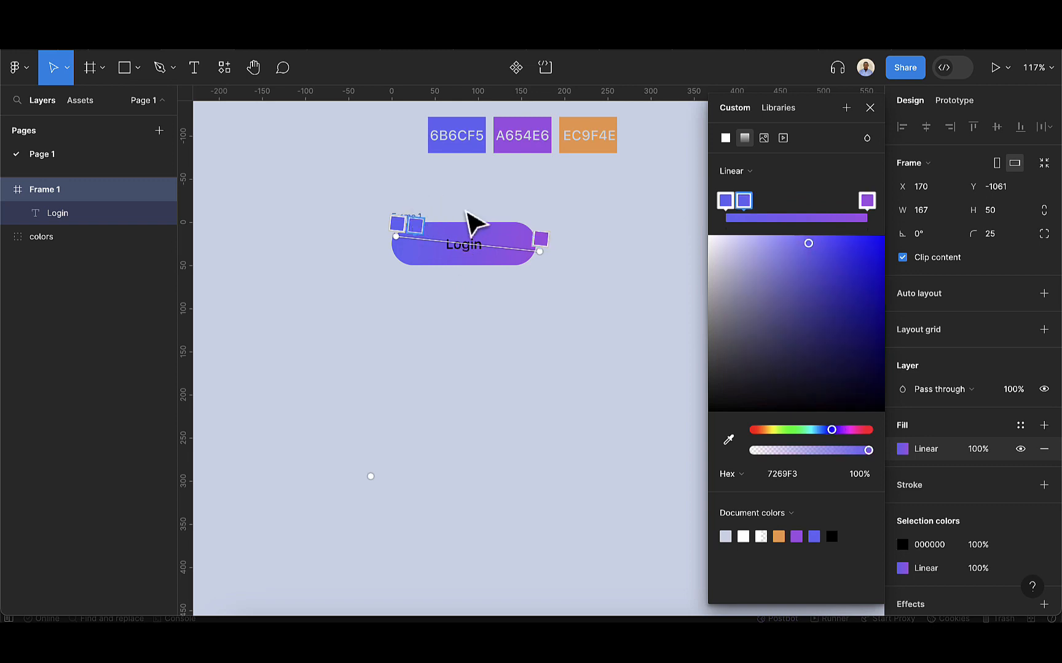
pyautogui.press('Delete')
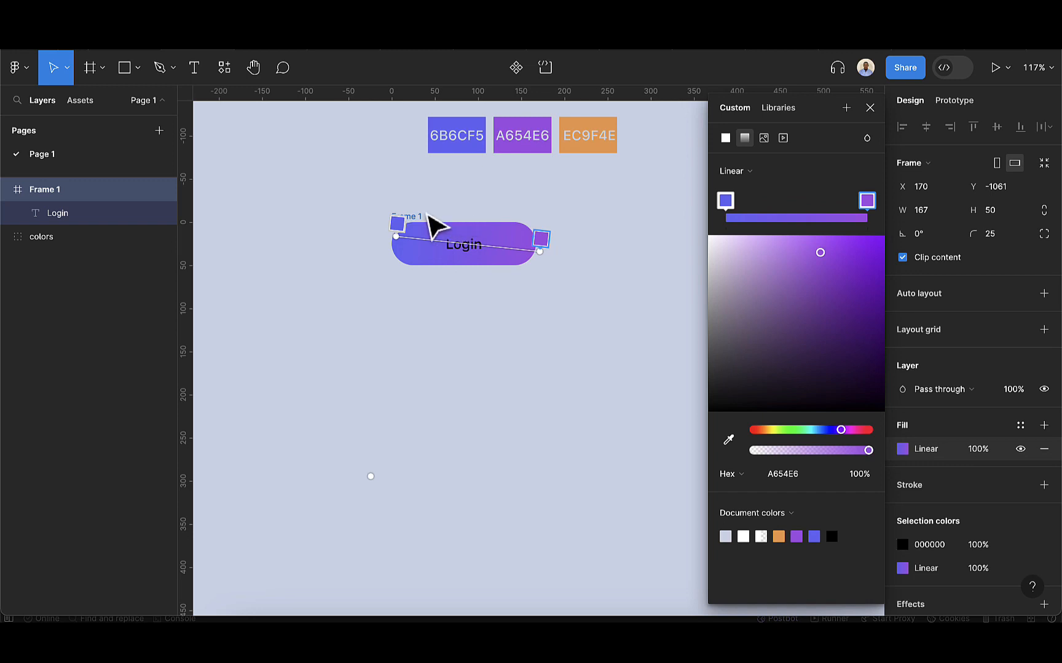
pyautogui.click(871, 108)
# Change the Login text color to the document color CDD5E8 and deselect the button.
pyautogui.scroll(-3, 934, 577)
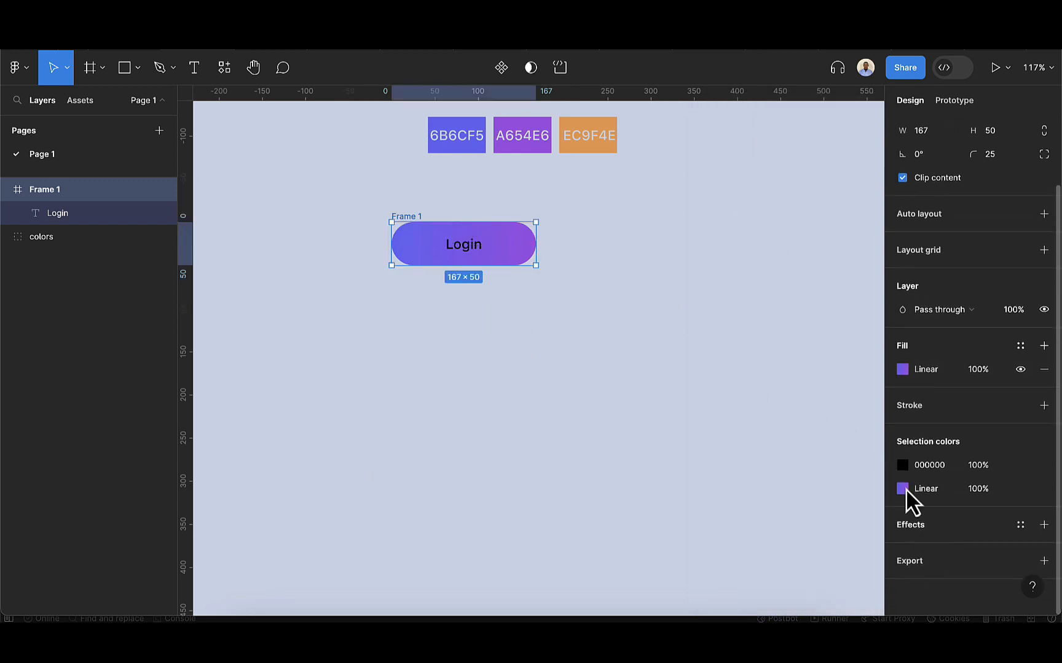
pyautogui.click(902, 466)
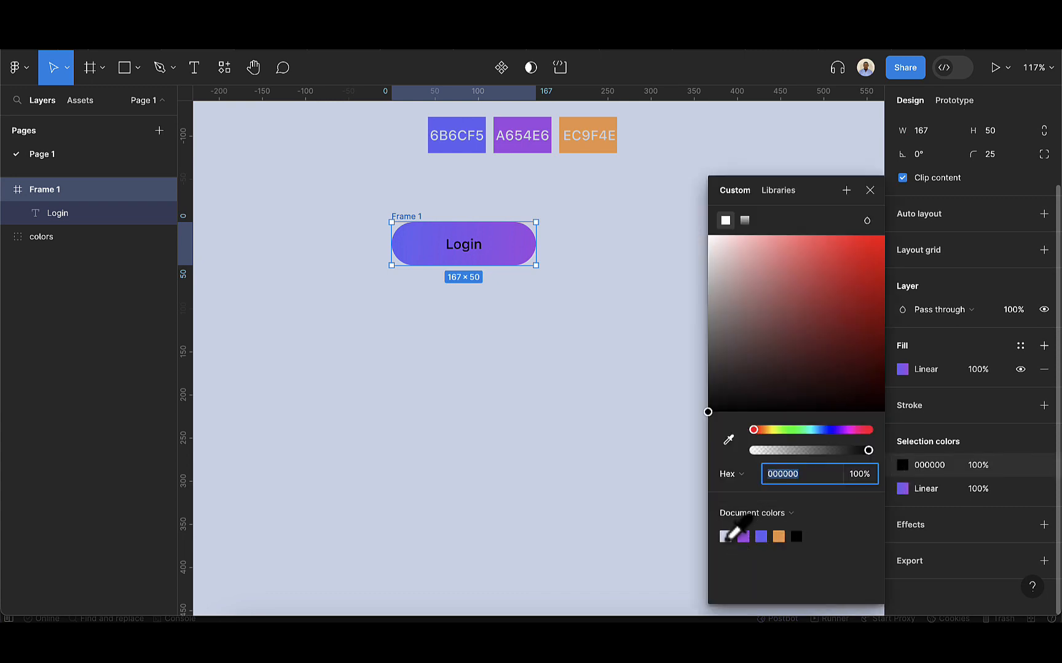
pyautogui.click(726, 536)
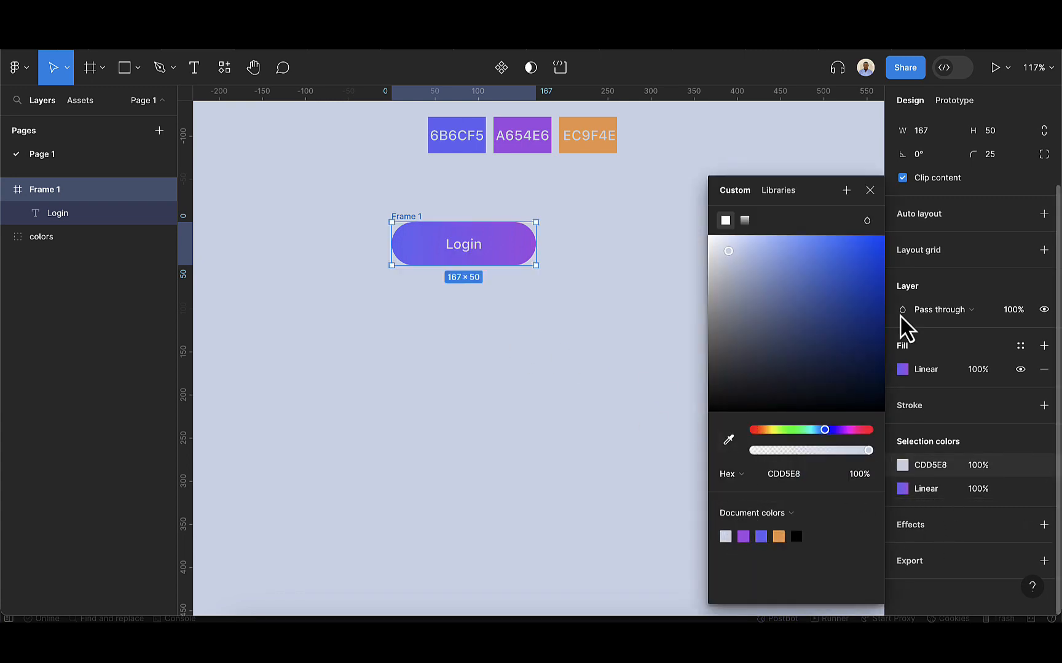
pyautogui.click(870, 190)
pyautogui.click(505, 173)
# Duplicate the Login button frame and place the copy to the right of the original.
pyautogui.scroll(2, 471, 240)
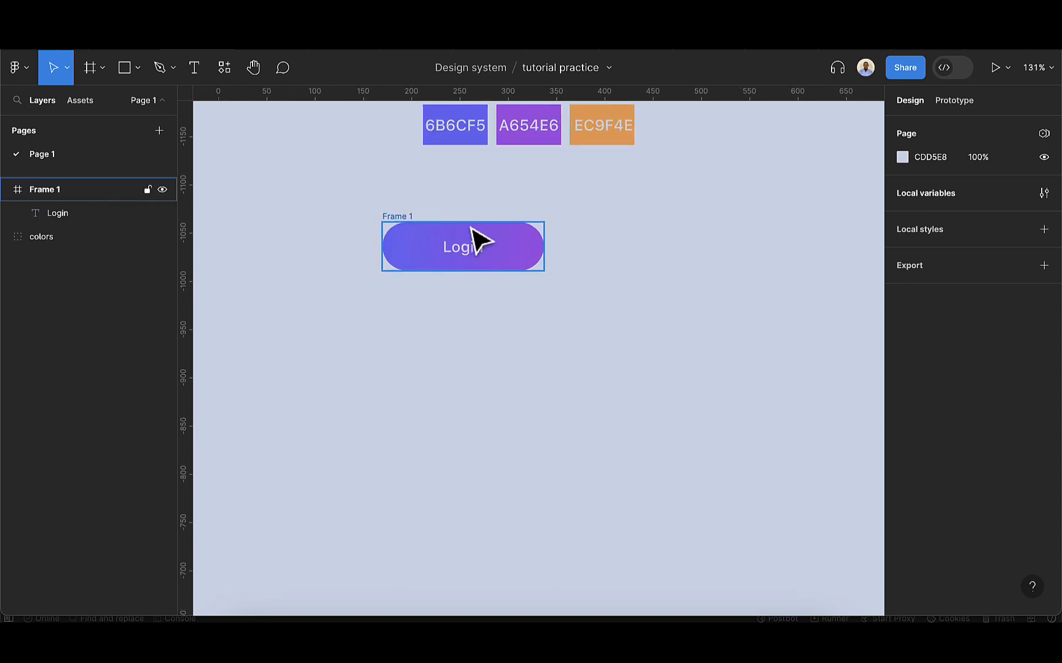
pyautogui.click(406, 220)
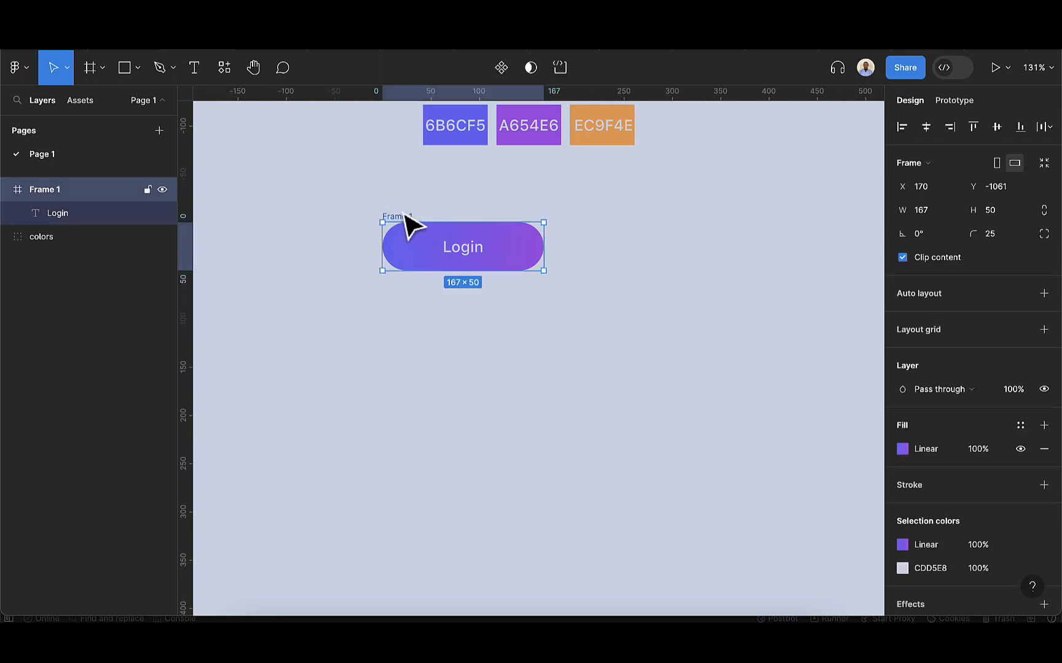
pyautogui.hotkey('ctrl', 'd')
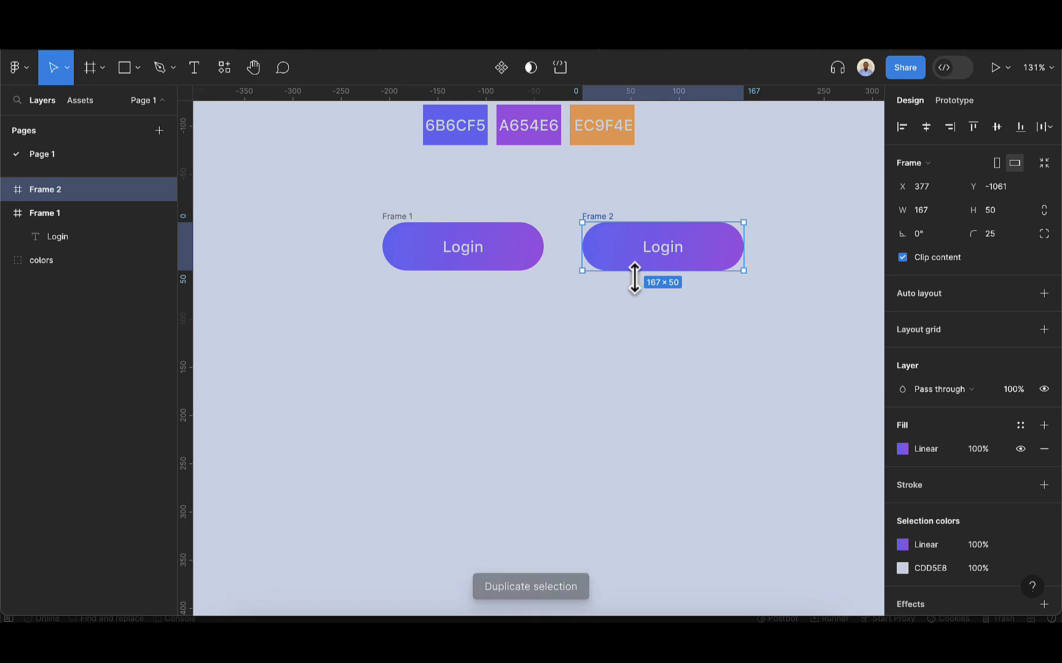
# Add a middle stop to the duplicated button's linear gradient and sample the orange EC9F4E swatch for it.
pyautogui.hscroll(5, 644, 289)
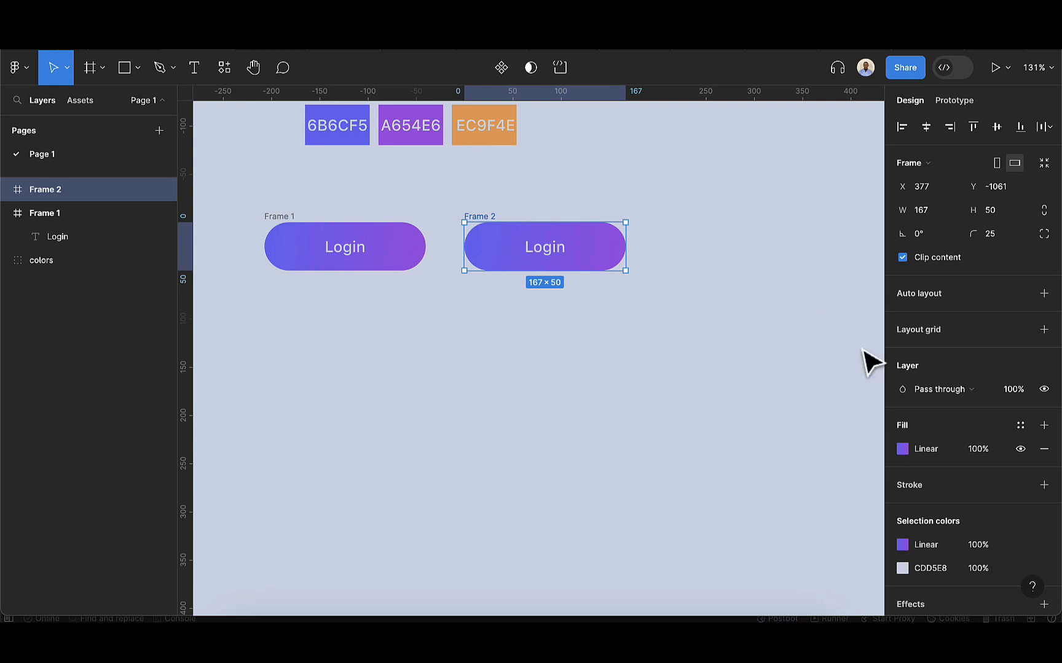
pyautogui.click(901, 449)
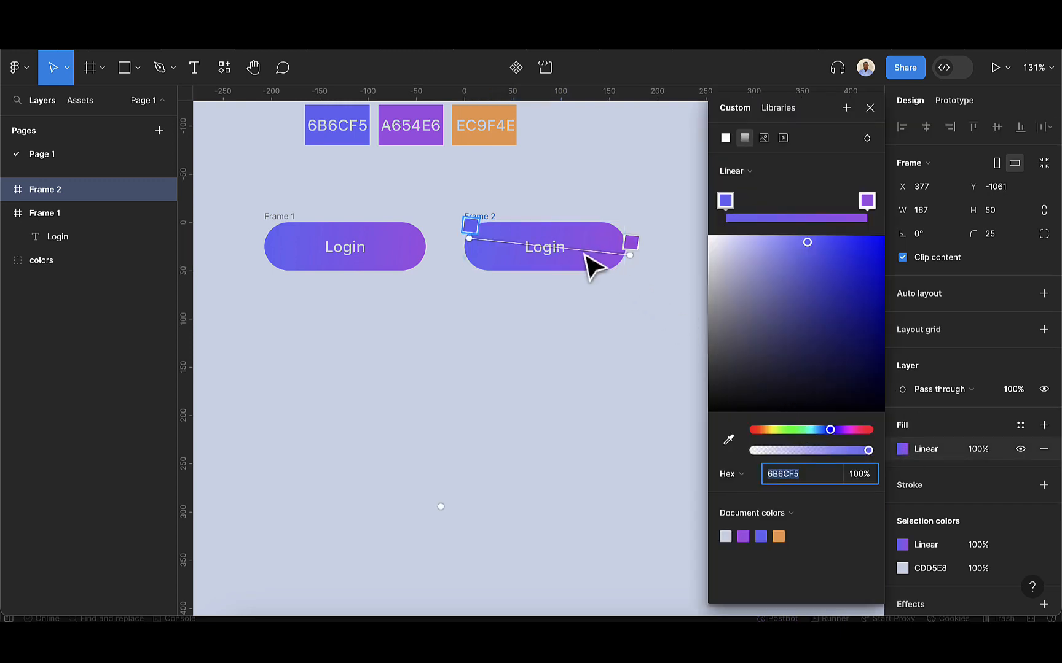
pyautogui.click(547, 246)
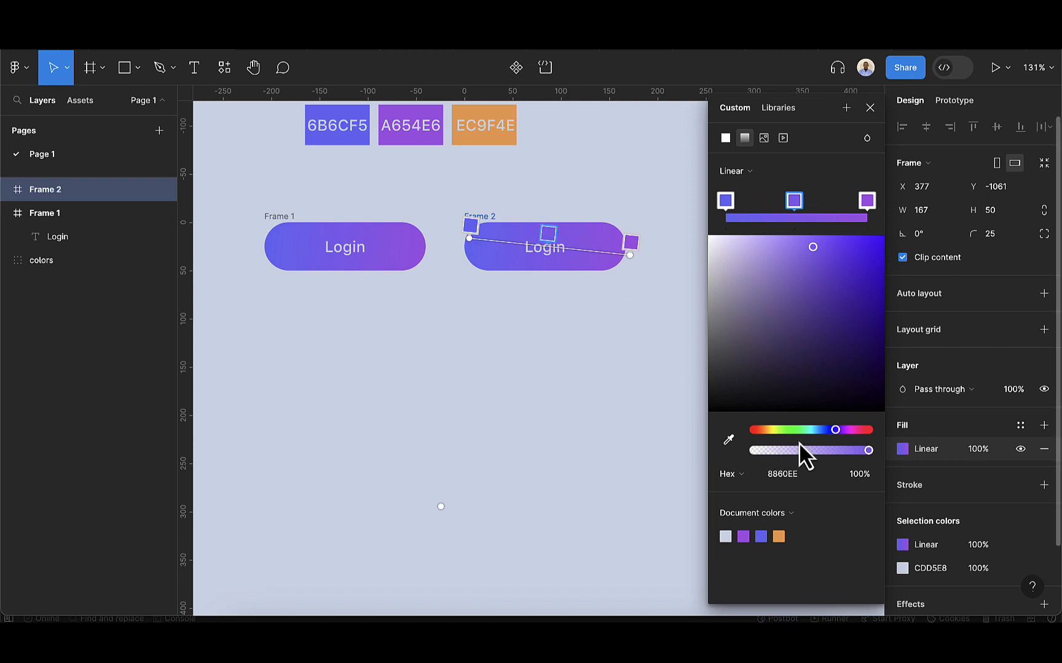
pyautogui.click(728, 440)
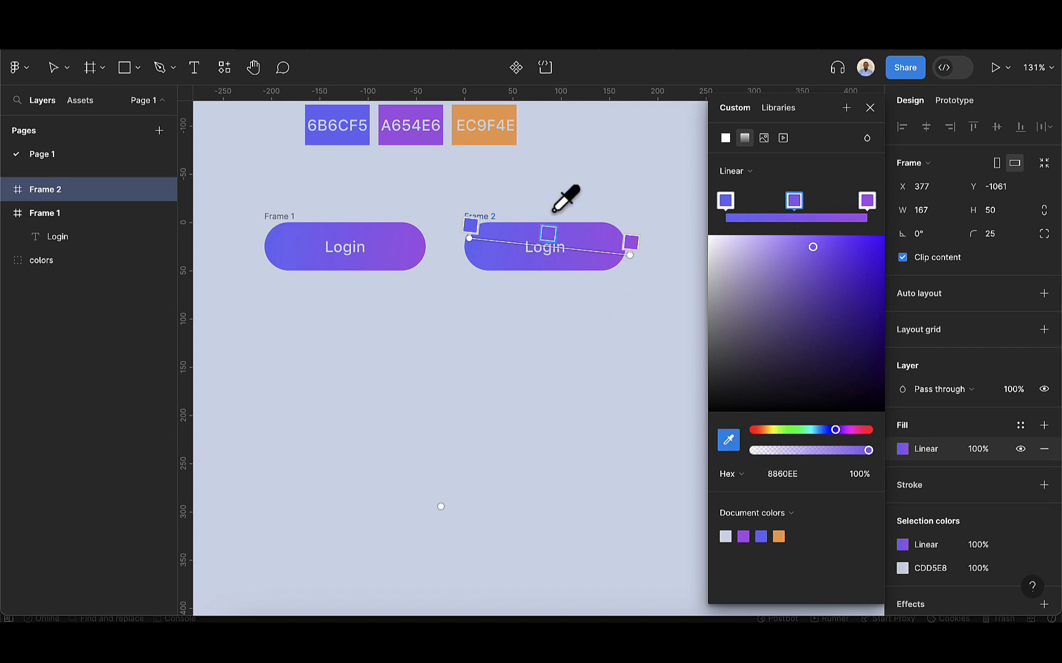
pyautogui.click(482, 141)
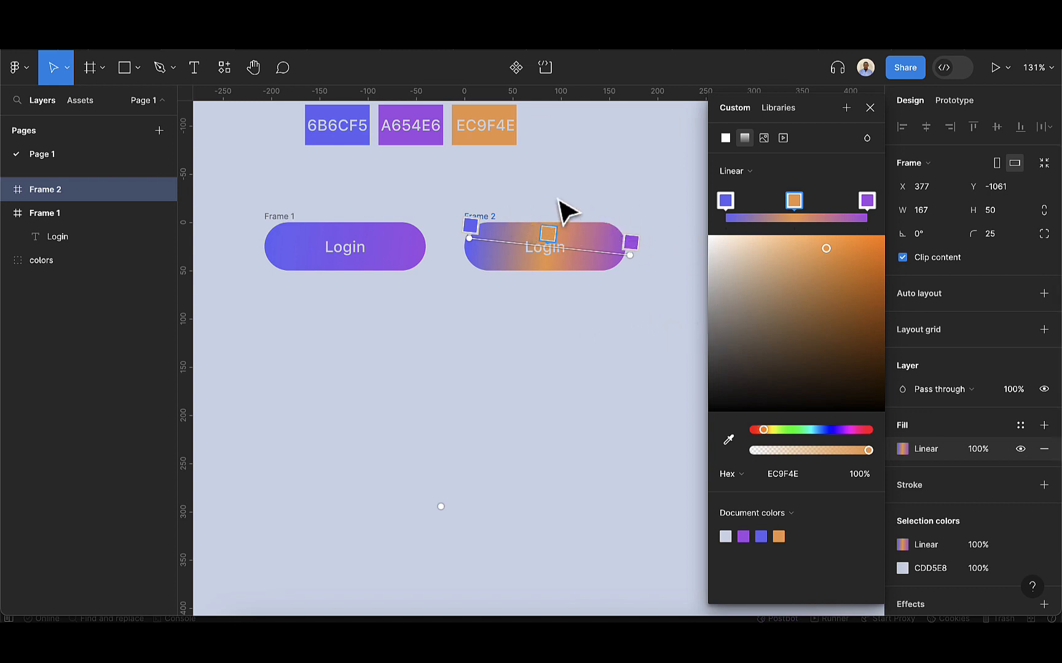
pyautogui.click(870, 107)
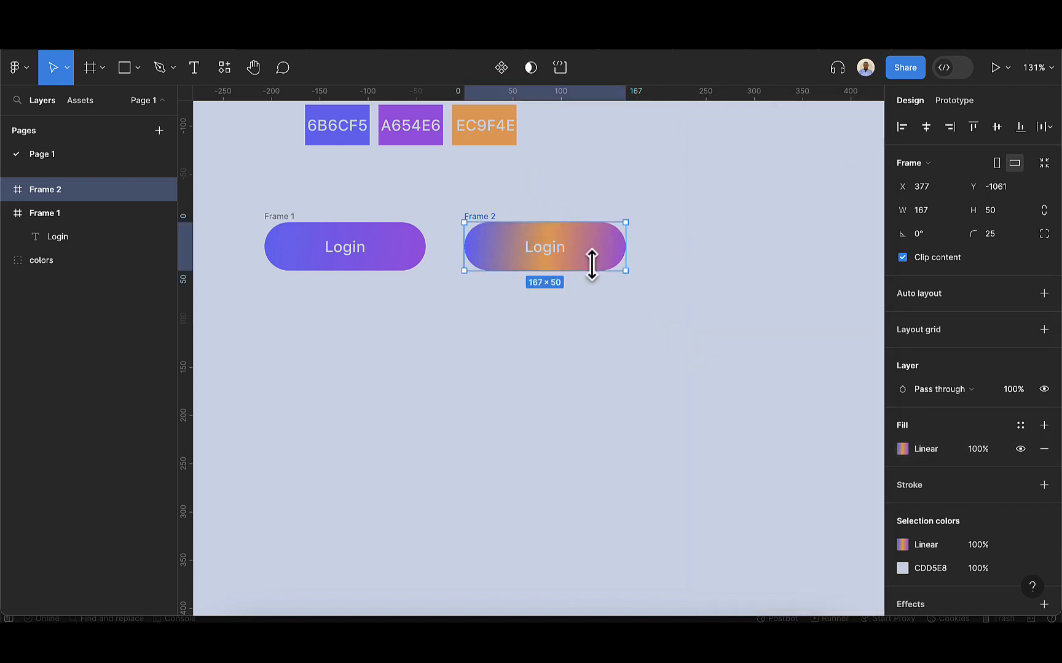
pyautogui.click(786, 356)
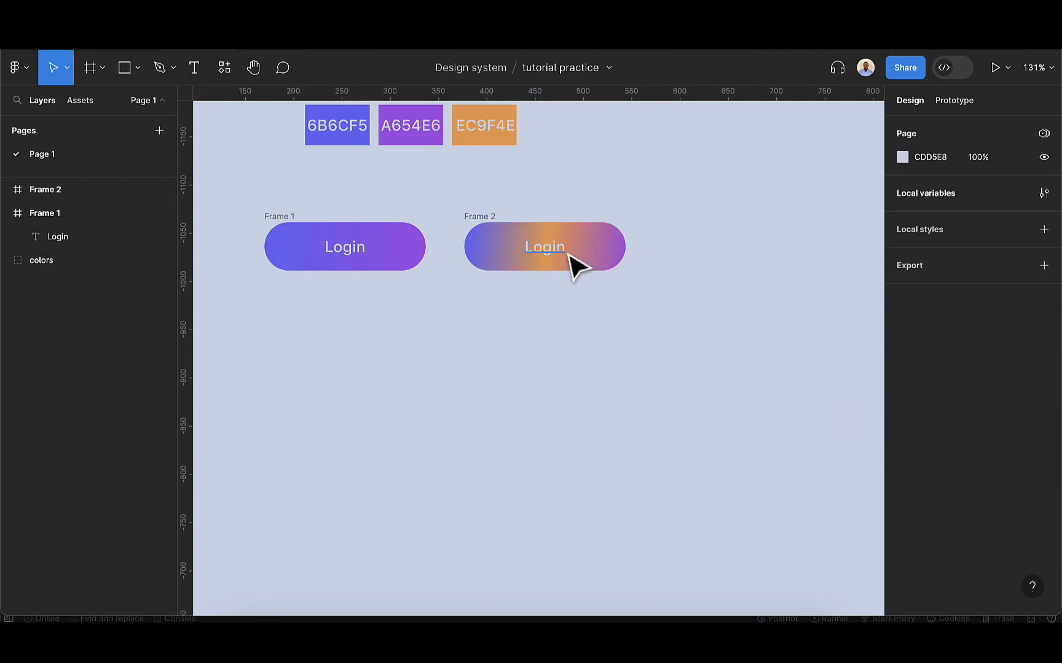
# Shift the second button's orange stop slightly toward the purple end and tilt the gradient line from the button's upper left to its lower right.
pyautogui.click(545, 247)
pyautogui.click(486, 230)
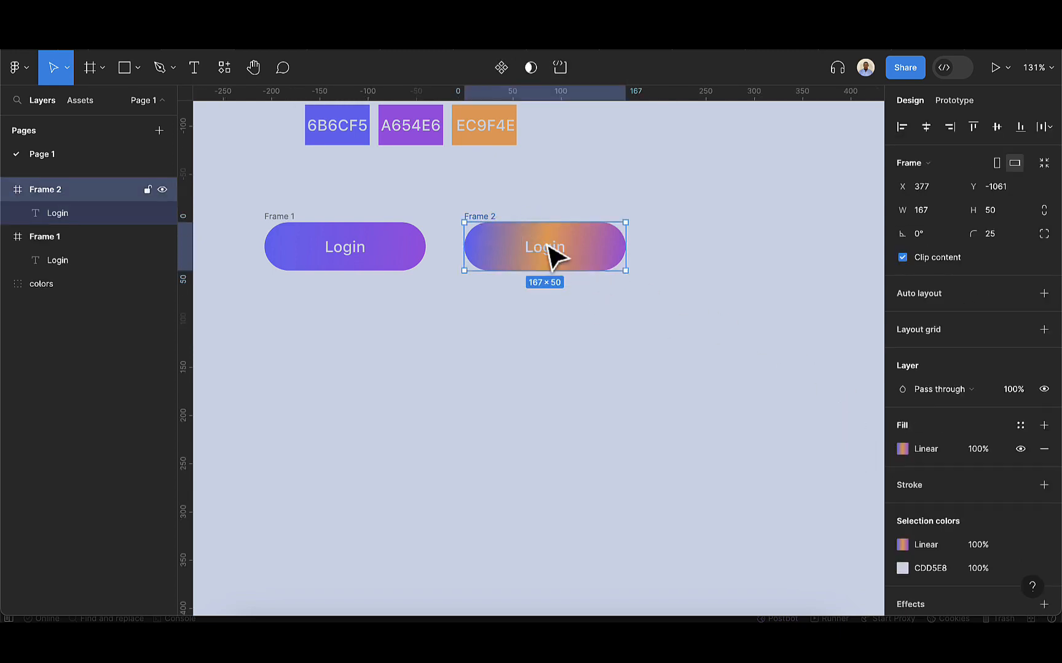
pyautogui.click(901, 449)
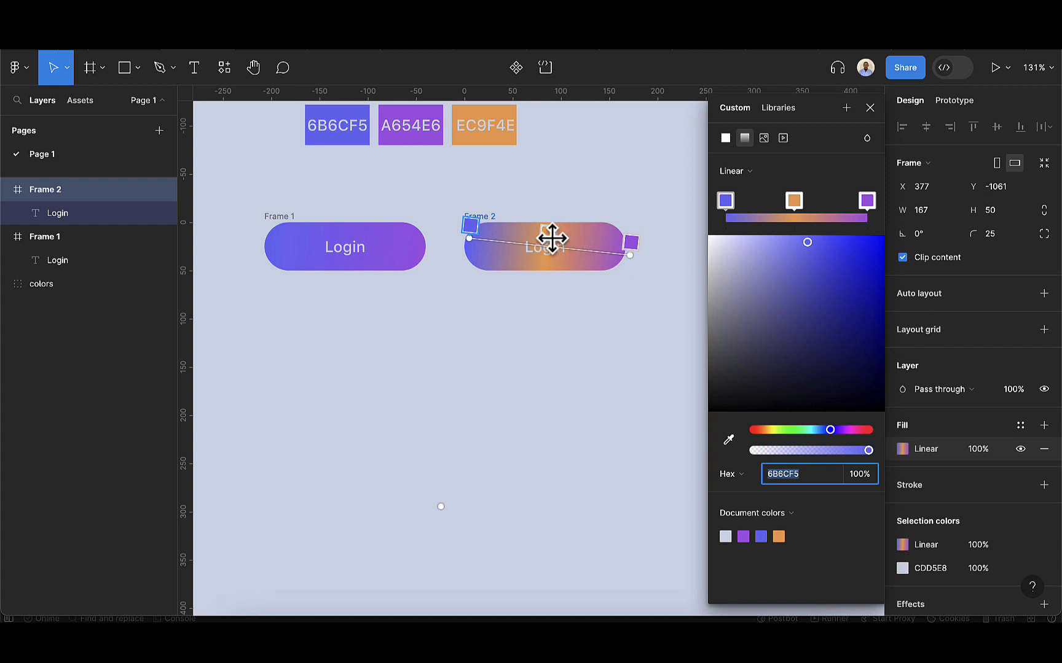
pyautogui.moveTo(552, 237); pyautogui.dragTo(562, 241)
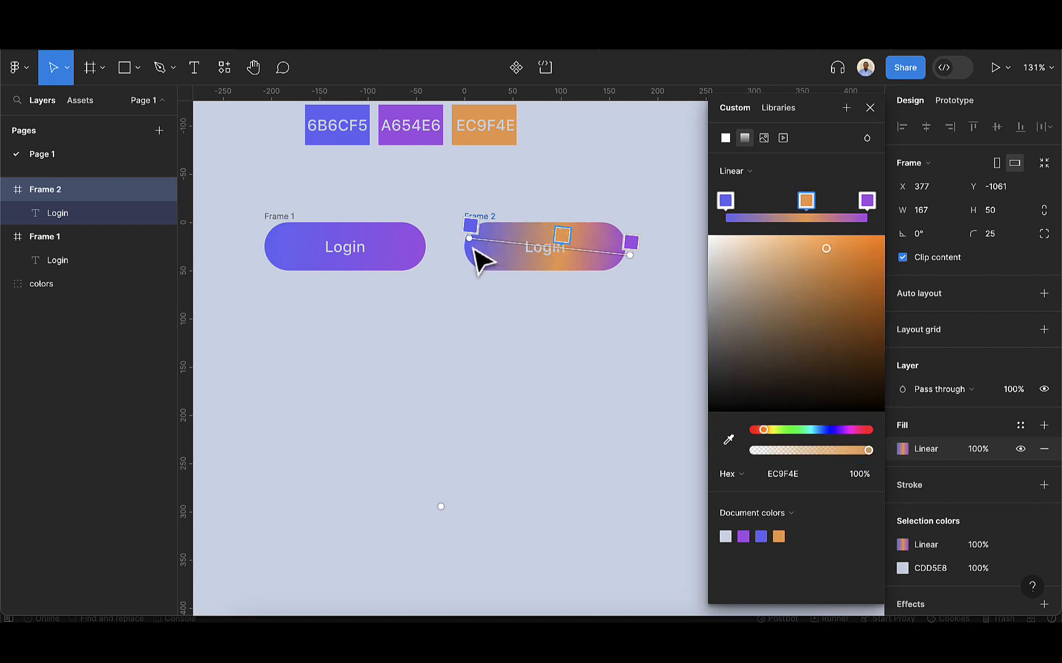
pyautogui.moveTo(471, 239); pyautogui.dragTo(505, 246)
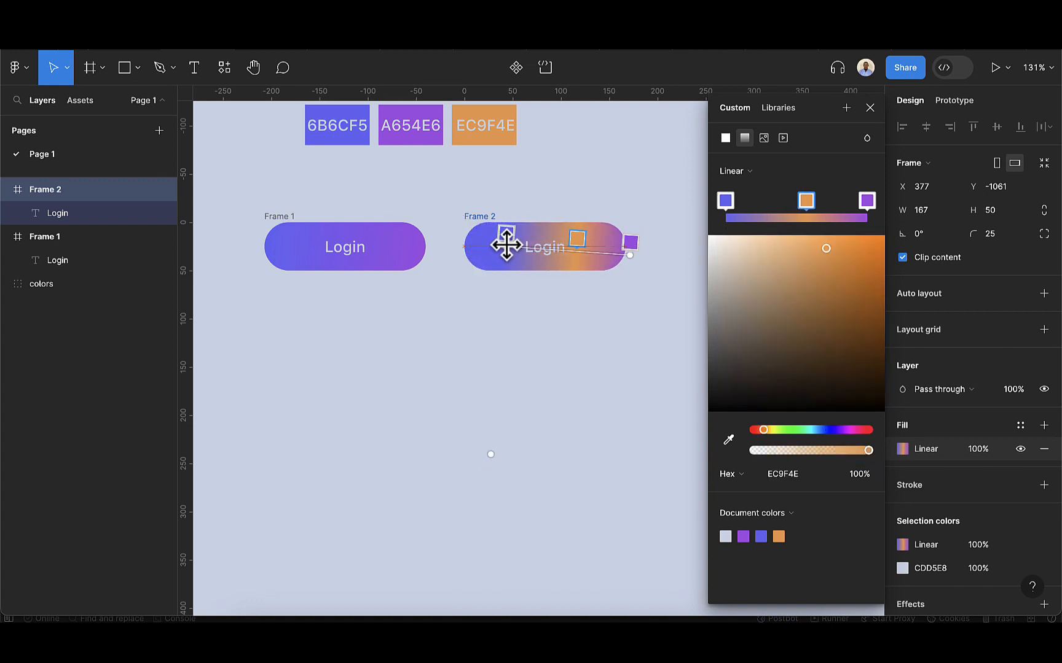
pyautogui.moveTo(630, 255); pyautogui.dragTo(609, 271)
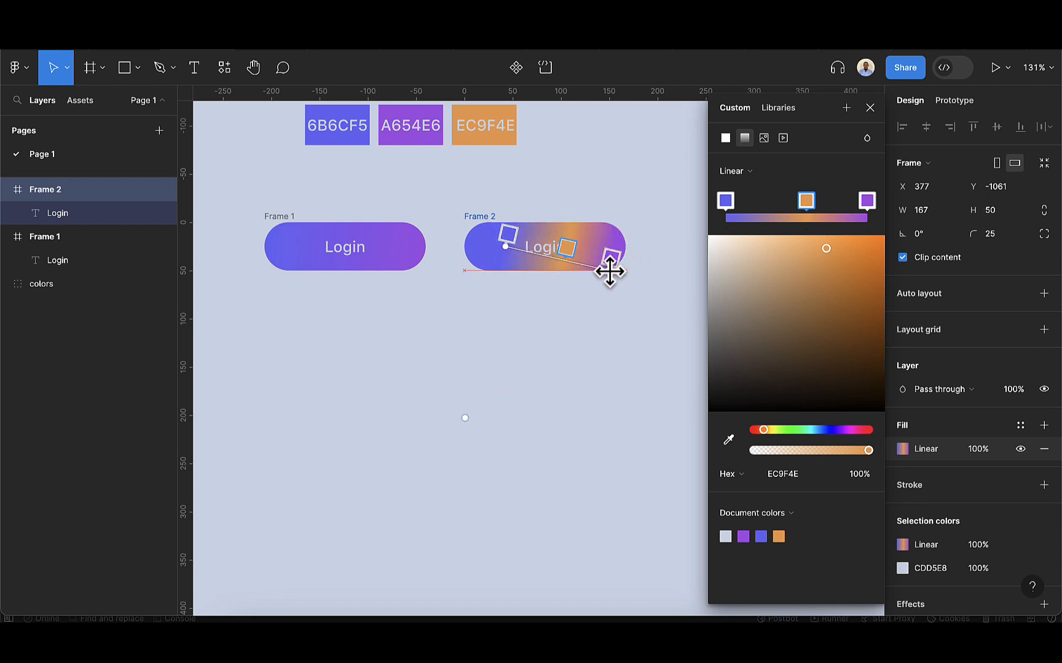
pyautogui.moveTo(503, 248); pyautogui.dragTo(482, 234)
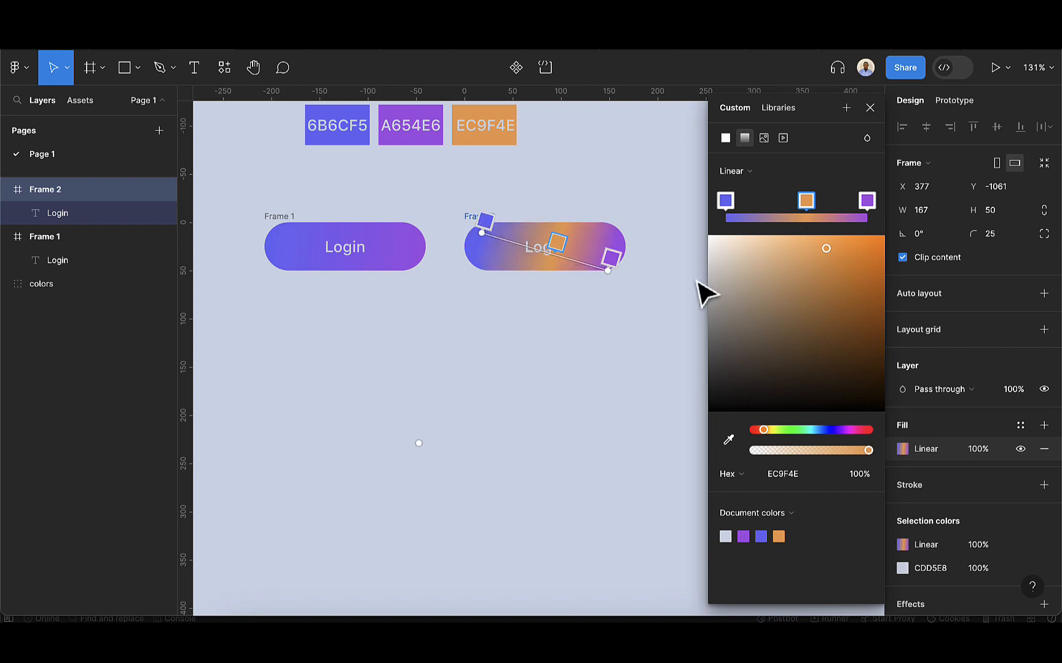
pyautogui.moveTo(610, 272); pyautogui.dragTo(621, 265)
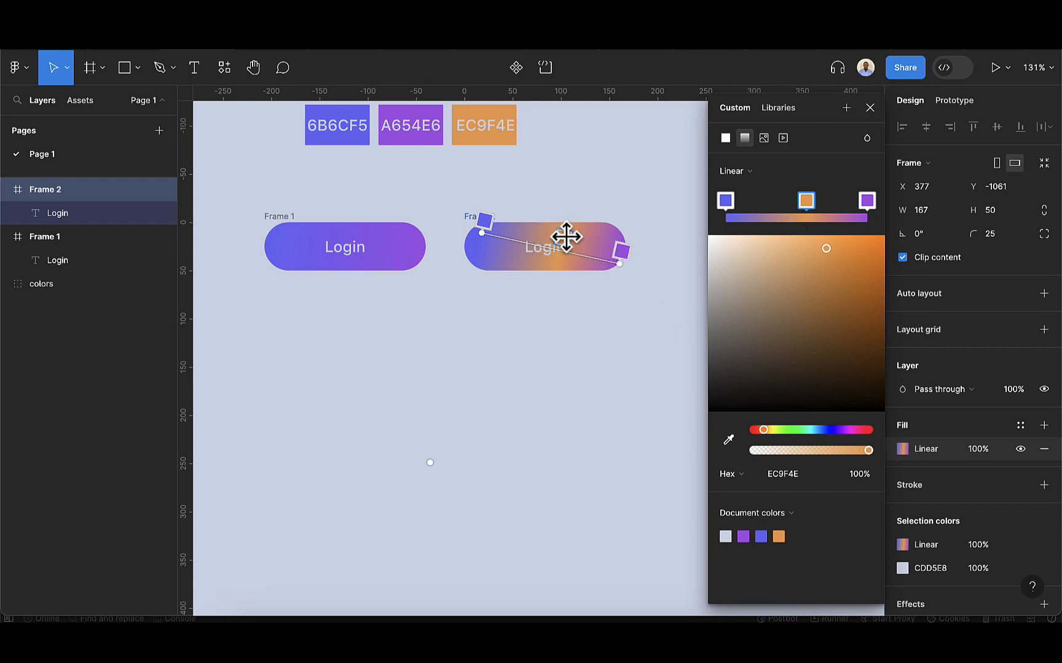
# Set the orange stop's opacity to 68% and pull the gradient's purple end handle slightly inward, leaving the button deselected.
pyautogui.click(860, 474)
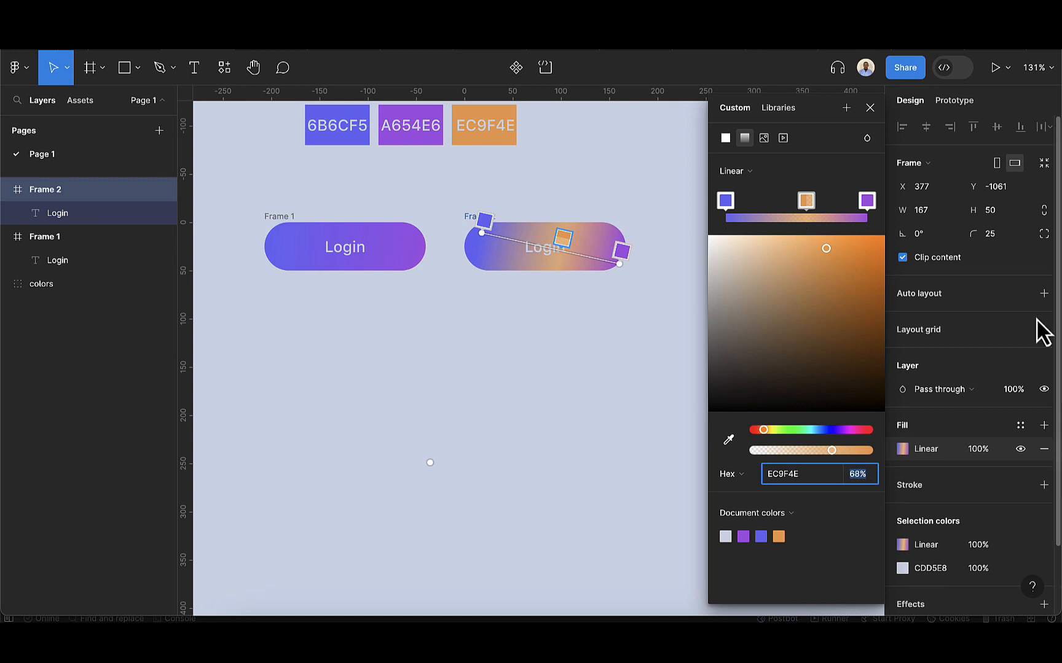
pyautogui.click(615, 263)
pyautogui.moveTo(615, 263); pyautogui.dragTo(606, 259)
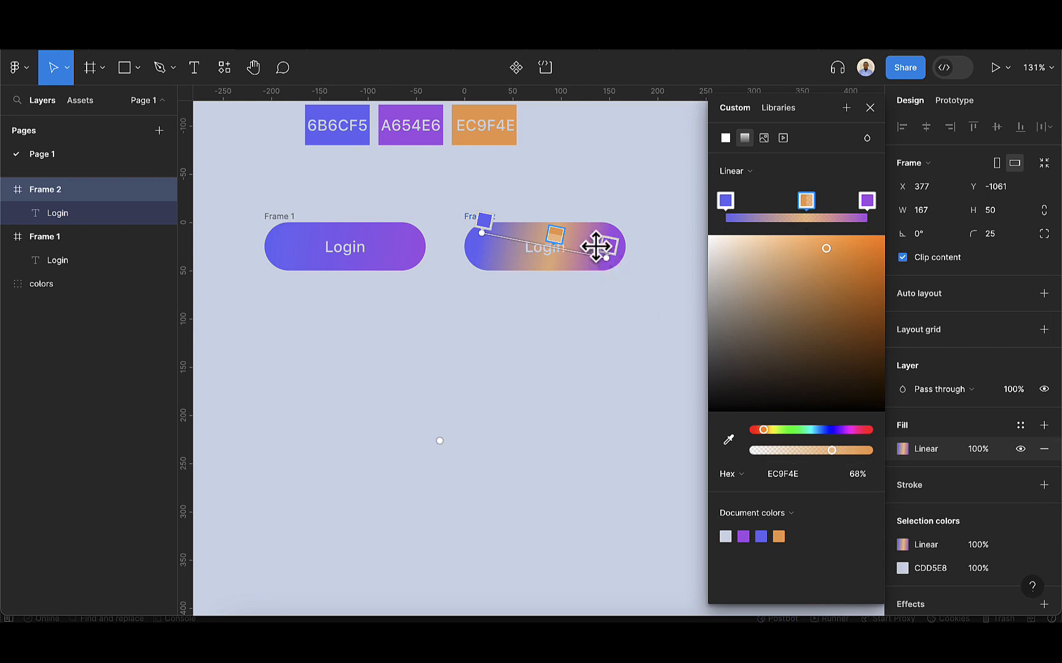
pyautogui.click(866, 111)
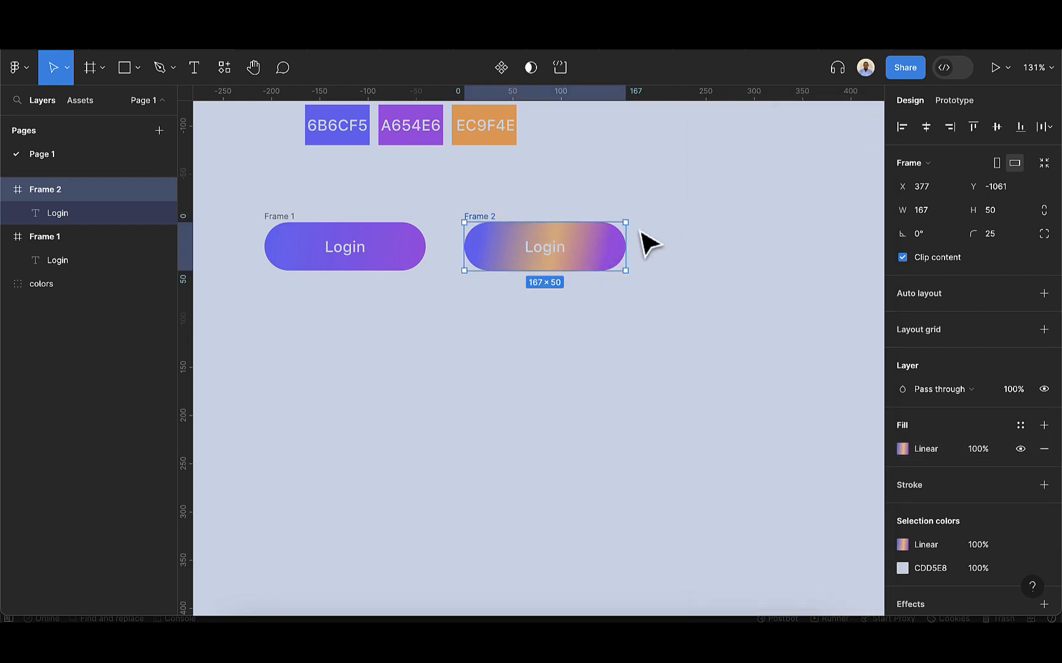
pyautogui.click(662, 264)
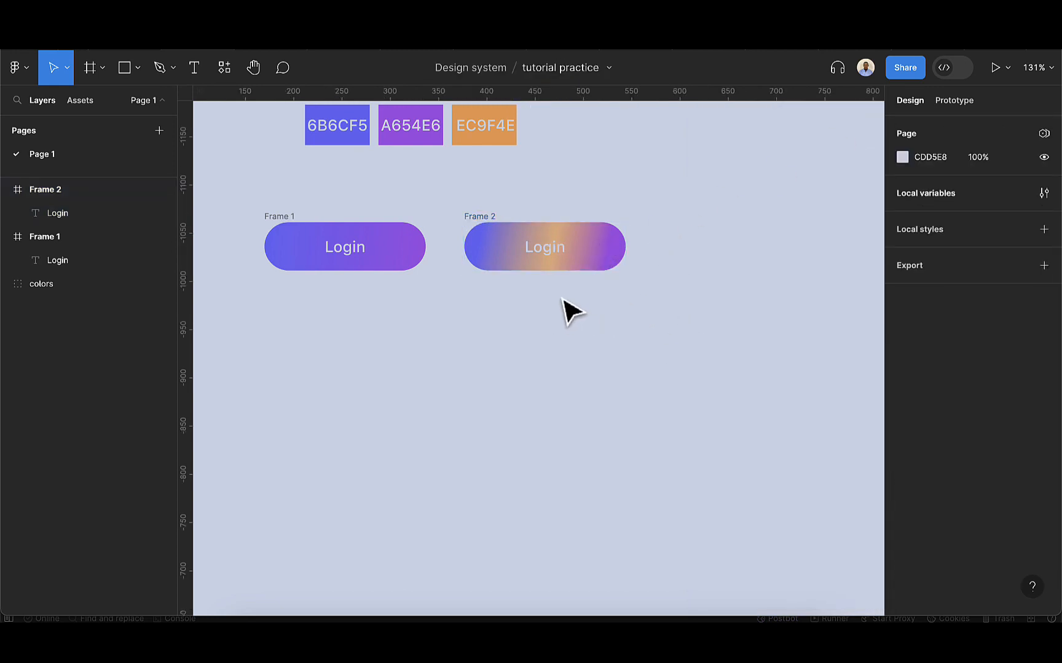
# Duplicate the three-color Login button and place the copy directly below the first button.
pyautogui.click(488, 226)
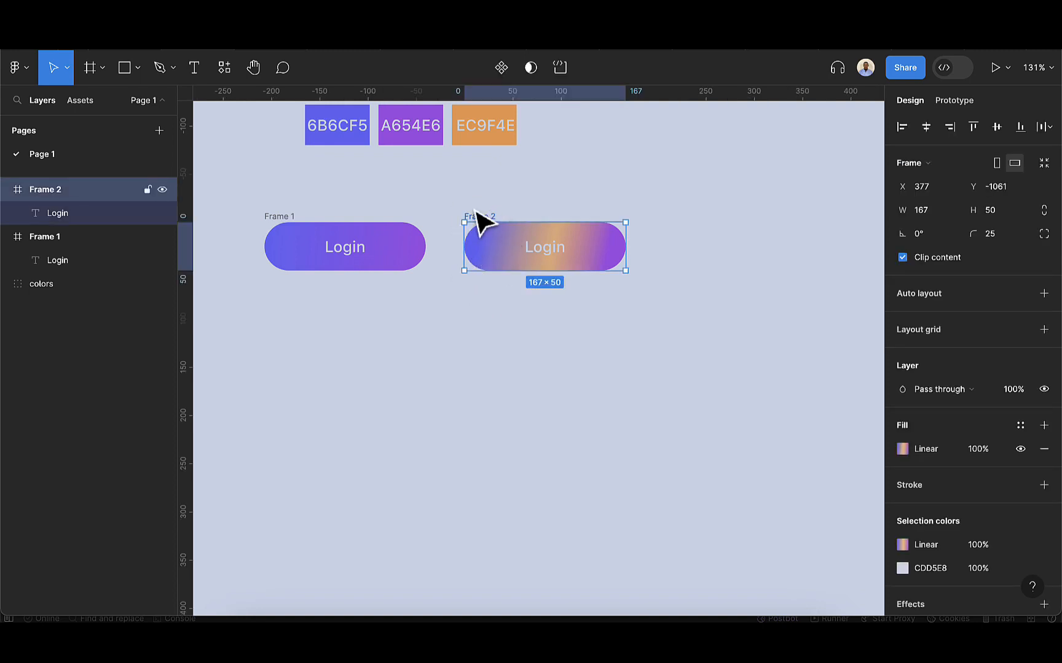
pyautogui.hotkey('ctrl', 'd')
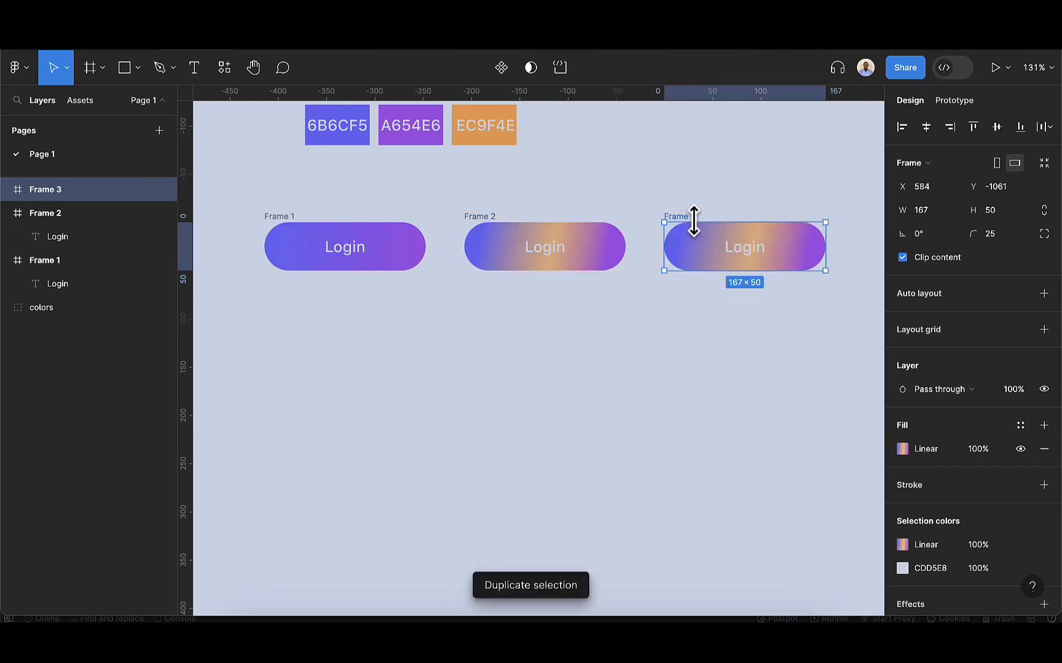
pyautogui.moveTo(694, 229); pyautogui.dragTo(290, 298)
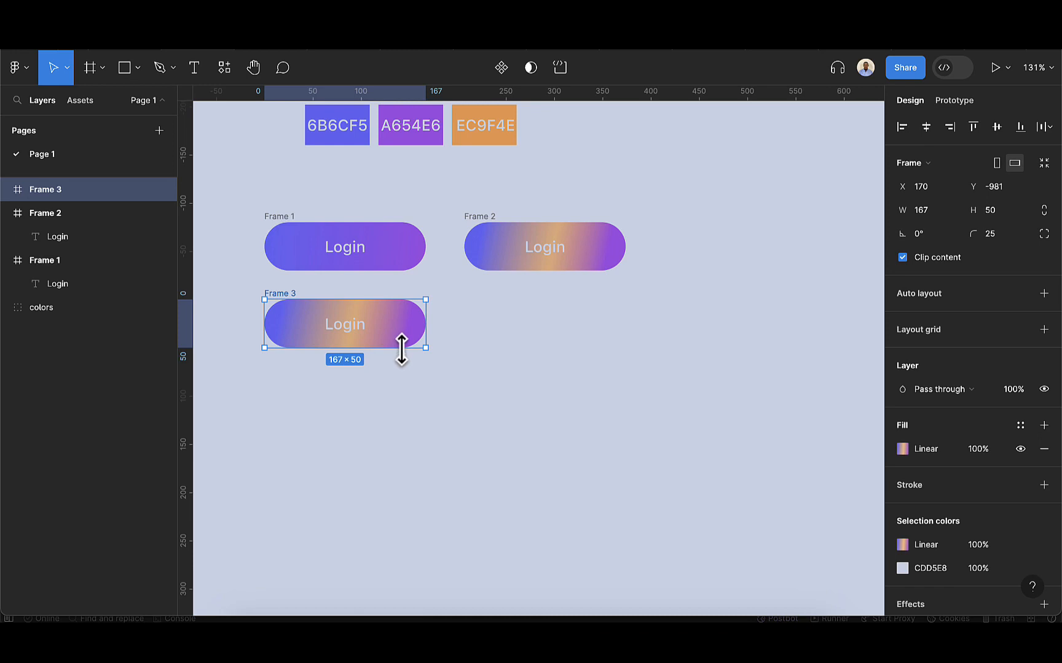
# Try a Radial gradient on the copied button's fill, and delete the copy.
pyautogui.click(902, 449)
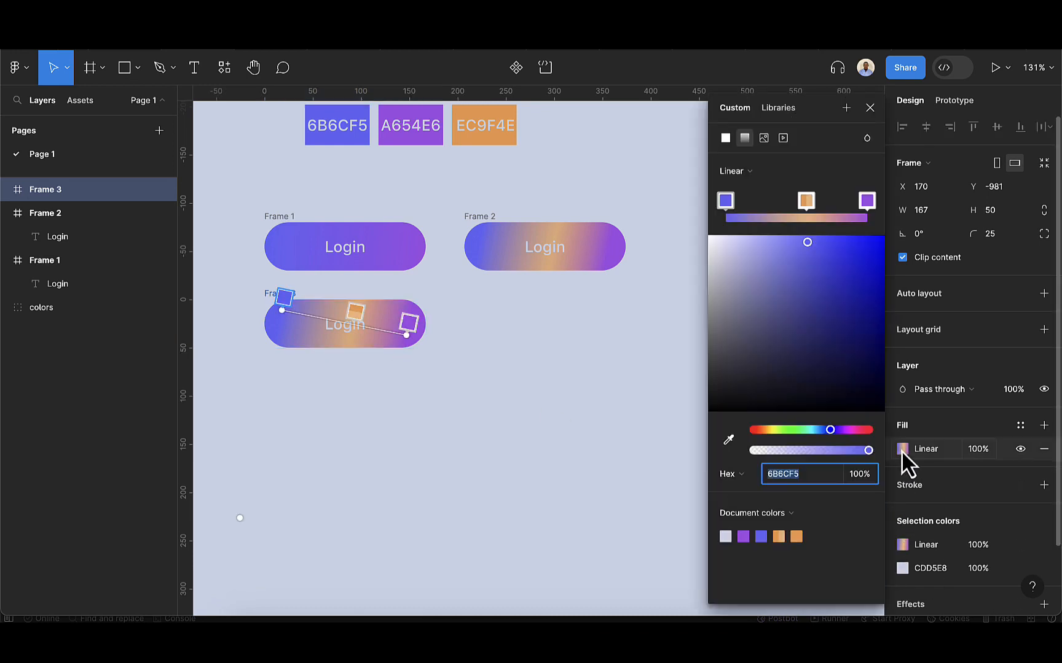
pyautogui.click(744, 177)
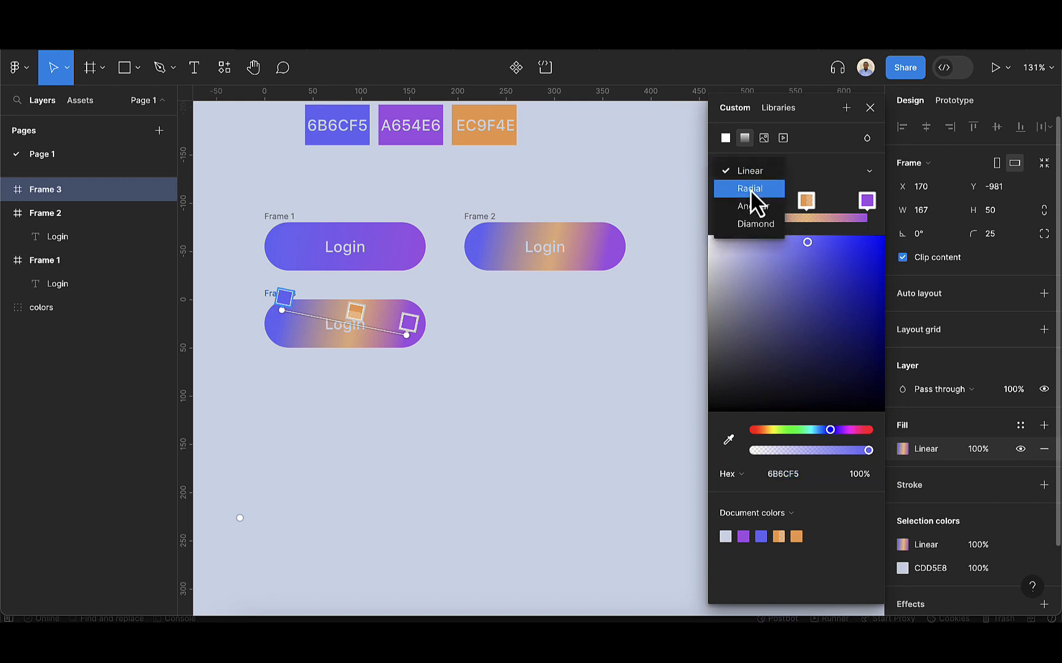
pyautogui.click(749, 188)
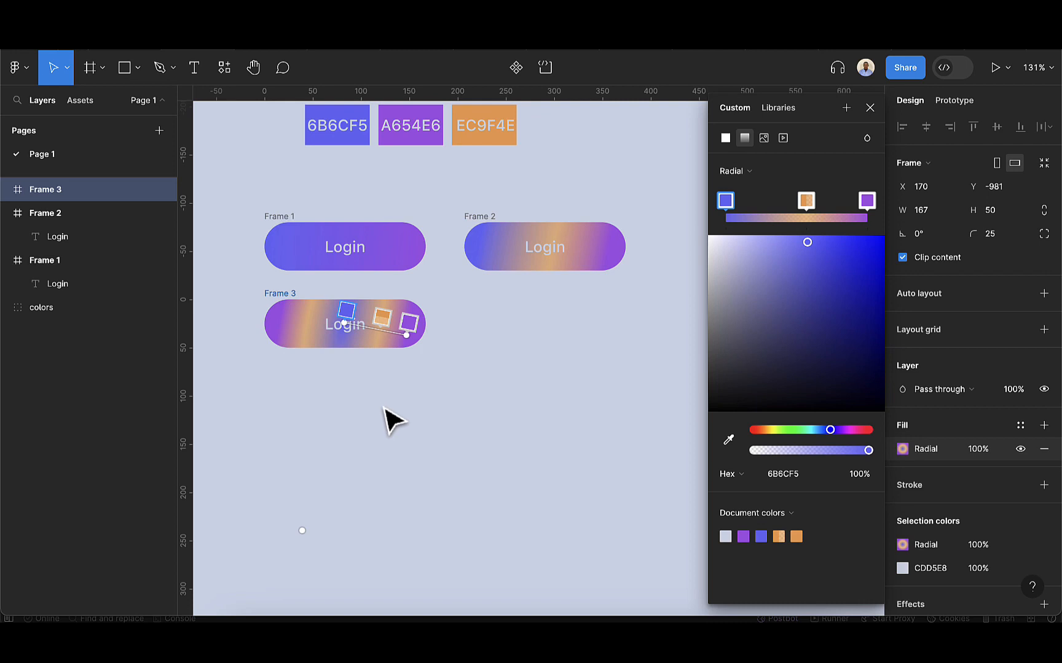
pyautogui.click(871, 111)
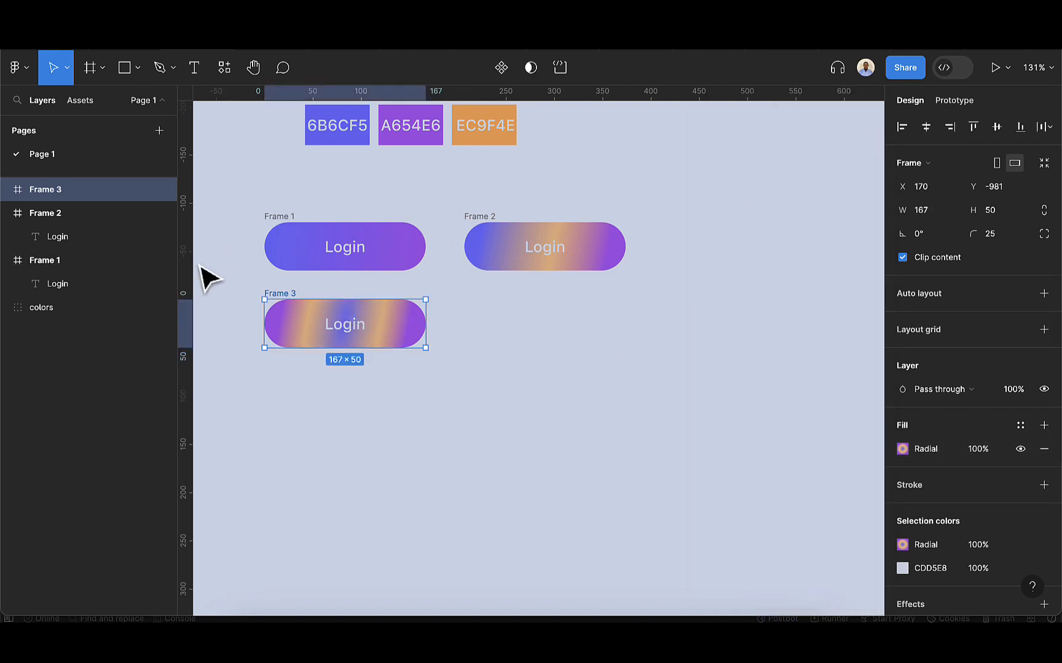
pyautogui.press('Delete')
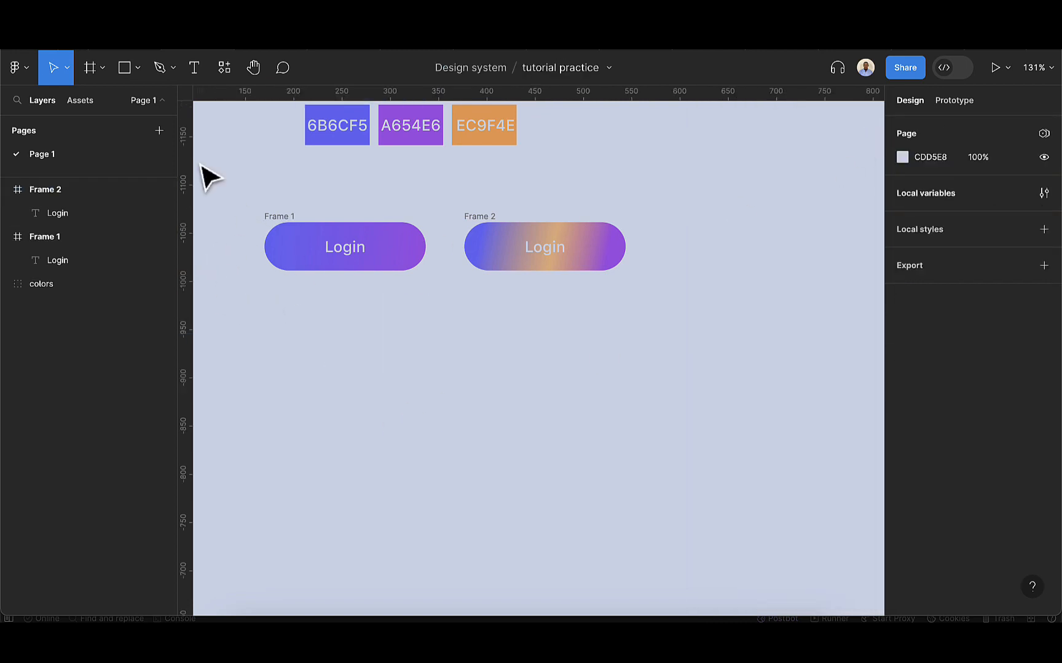
# Draw a circle about 108 × 108 below the first Login button.
pyautogui.click(137, 69)
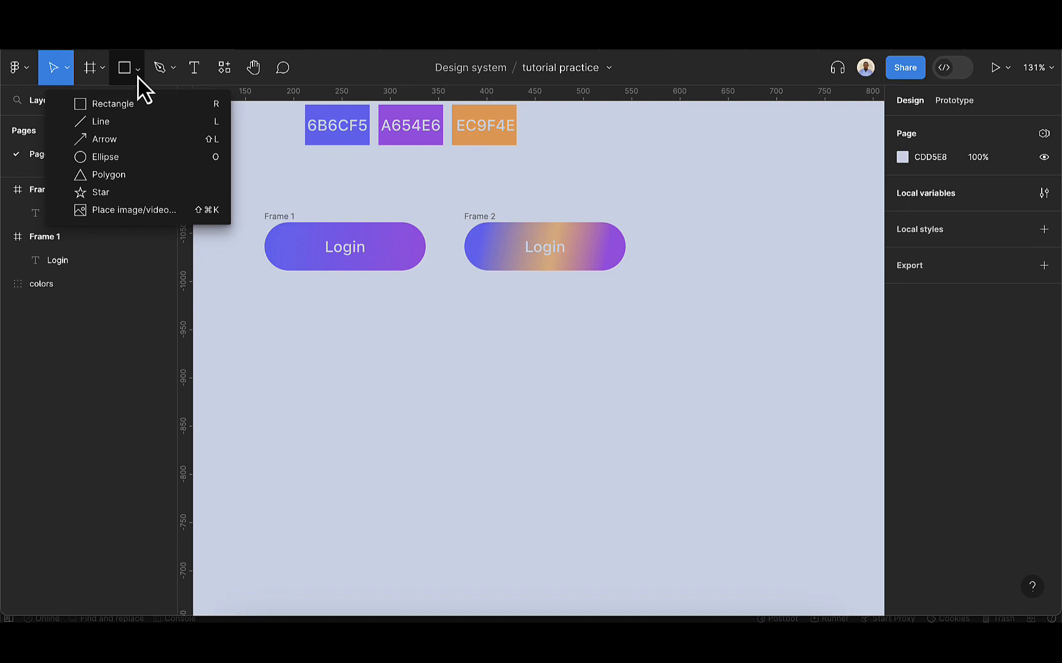
pyautogui.click(106, 157)
pyautogui.moveTo(297, 337); pyautogui.dragTo(319, 399)
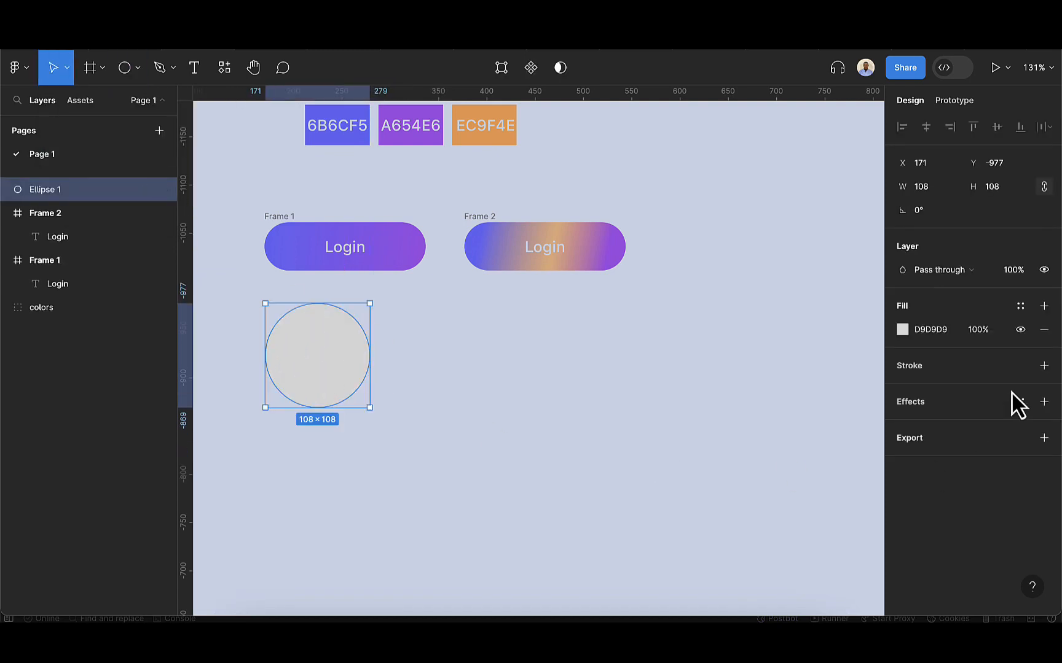
# Give the circle a Radial gradient fill and sample the blue 6B6CF5 swatch for its center stop.
pyautogui.click(902, 332)
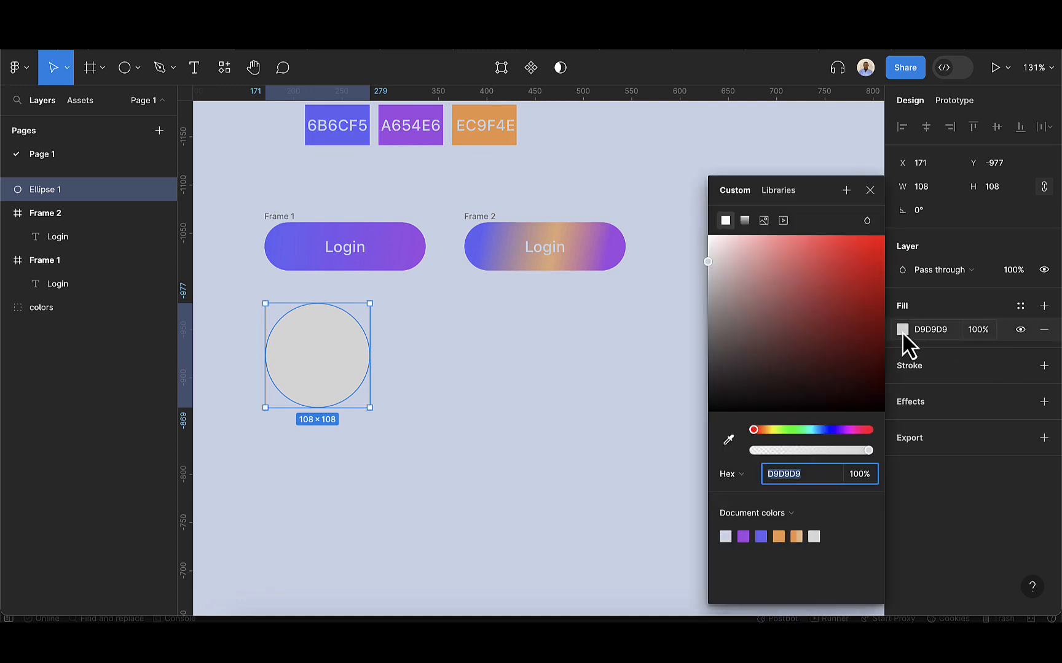
pyautogui.click(743, 220)
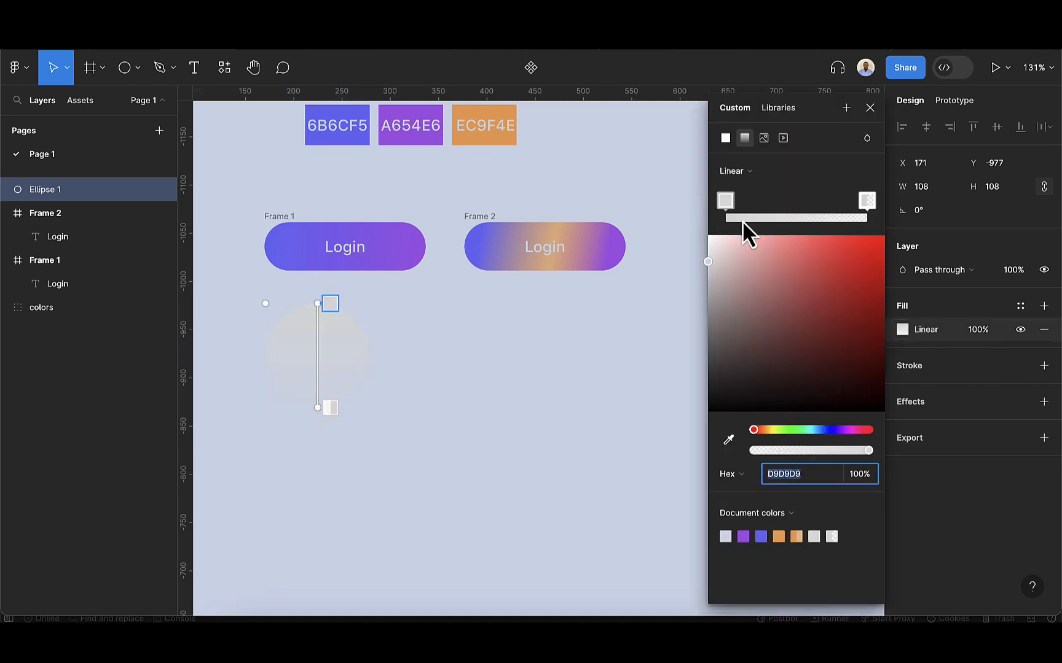
pyautogui.click(749, 173)
pyautogui.click(751, 189)
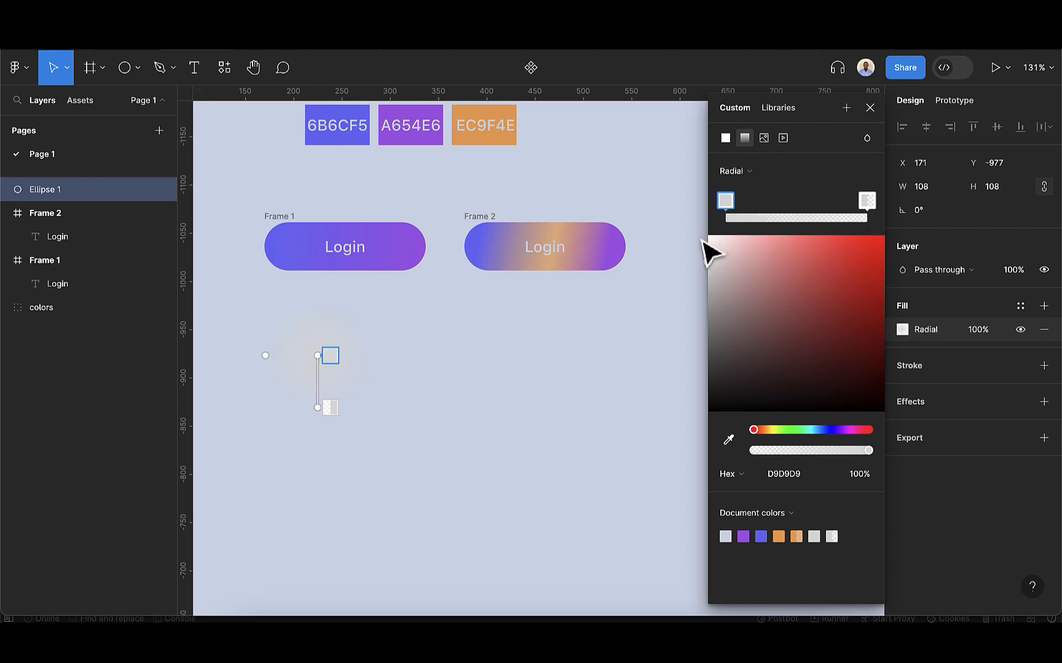
pyautogui.click(728, 440)
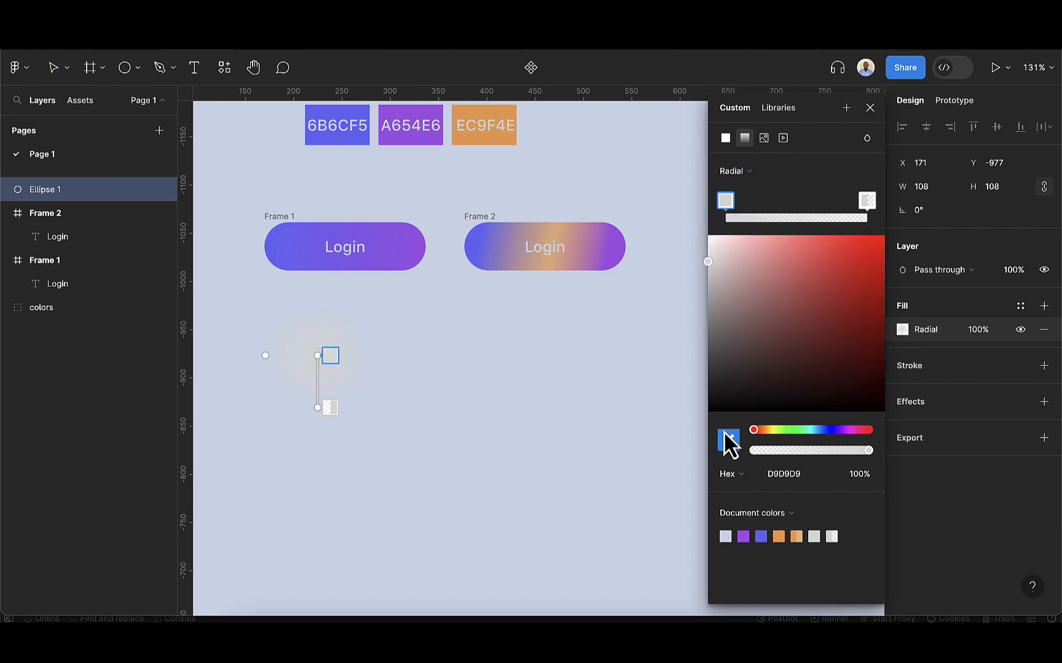
pyautogui.click(350, 116)
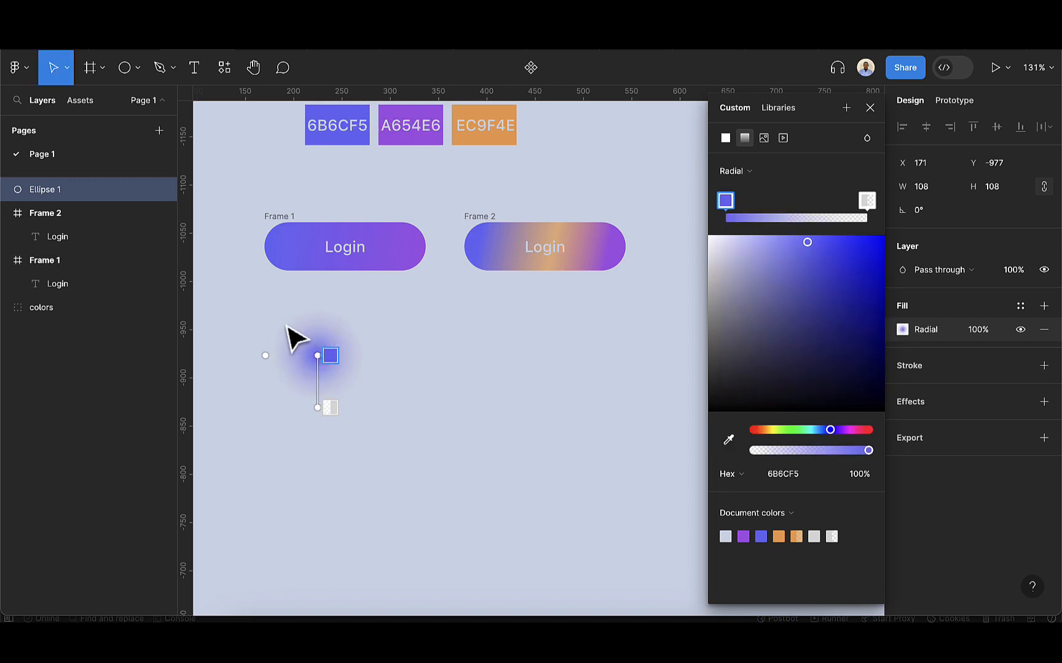
# Try the purple A654E6 swatch for the circle's outer gradient stop, and replace it with the orange EC9F4E swatch.
pyautogui.click(330, 407)
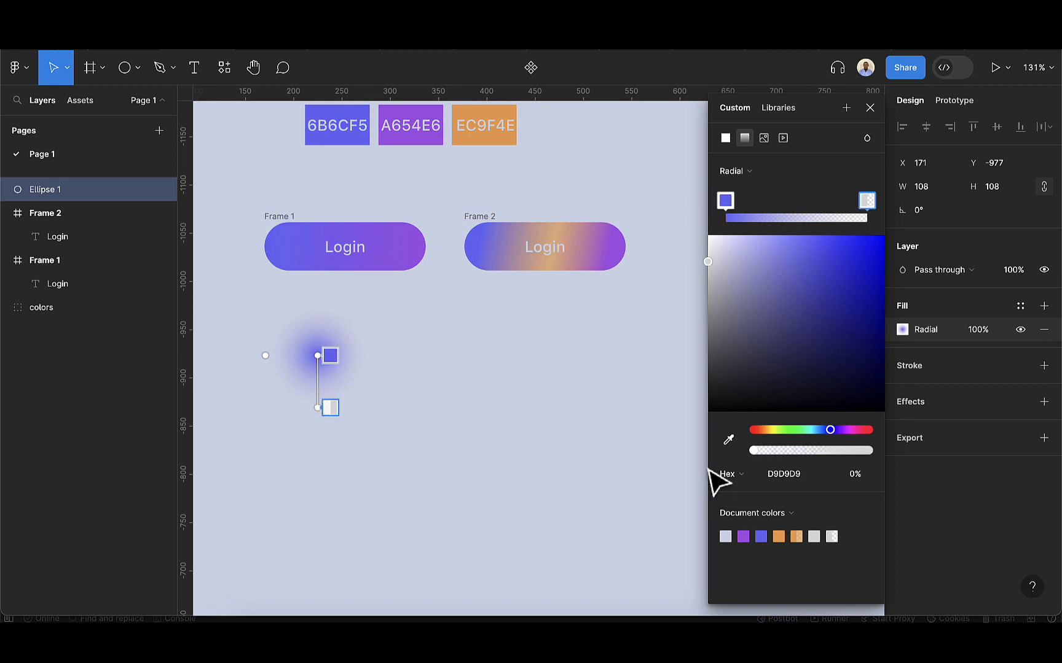
pyautogui.click(729, 440)
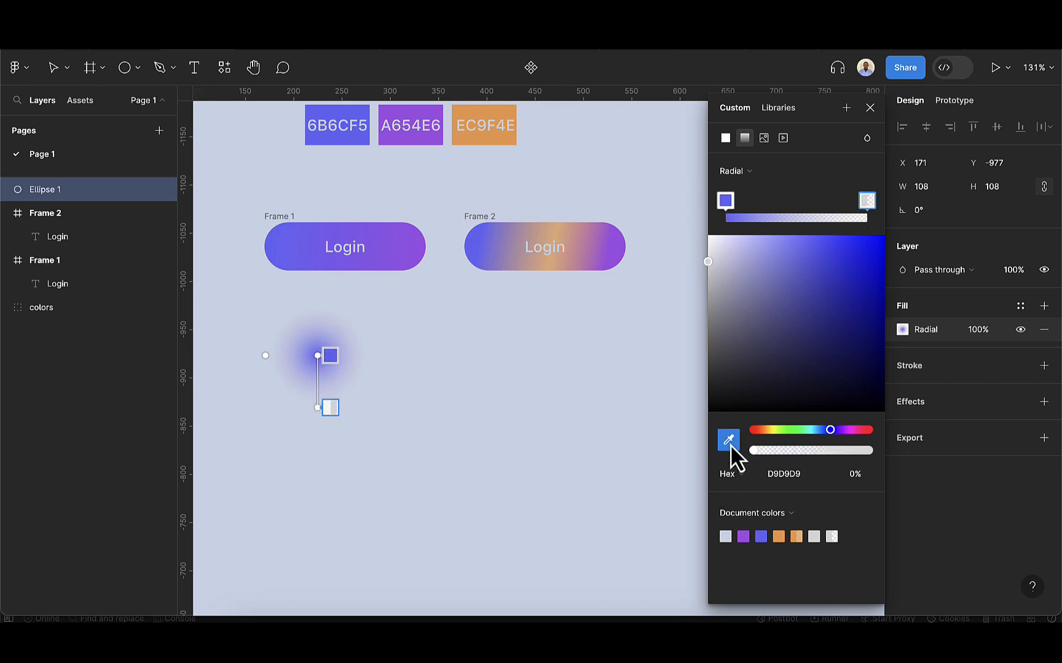
pyautogui.click(424, 121)
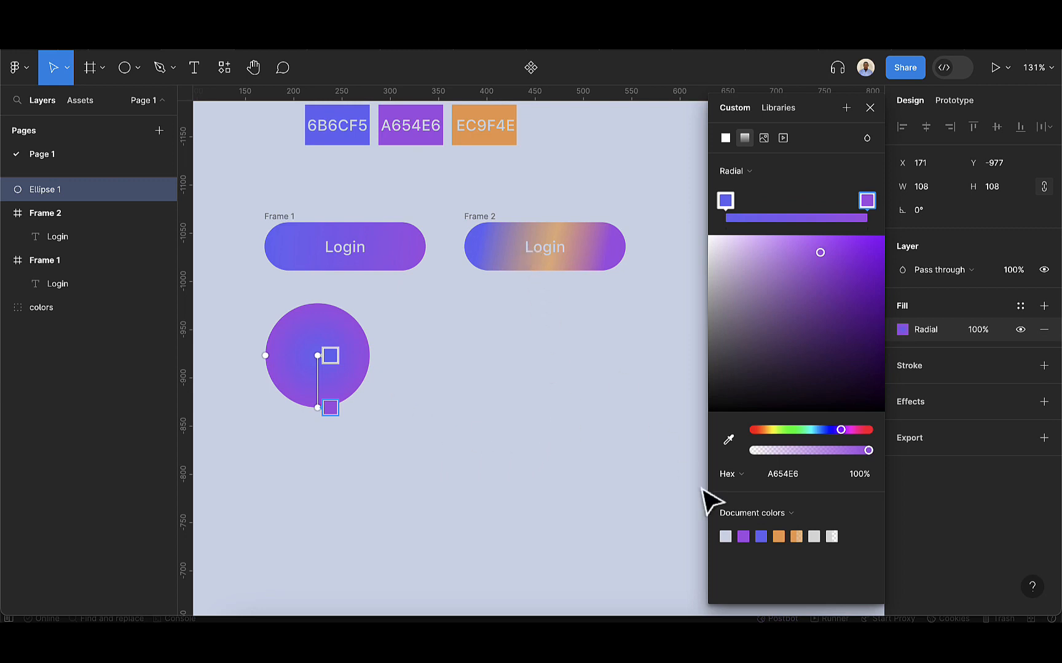
pyautogui.click(729, 440)
pyautogui.click(502, 140)
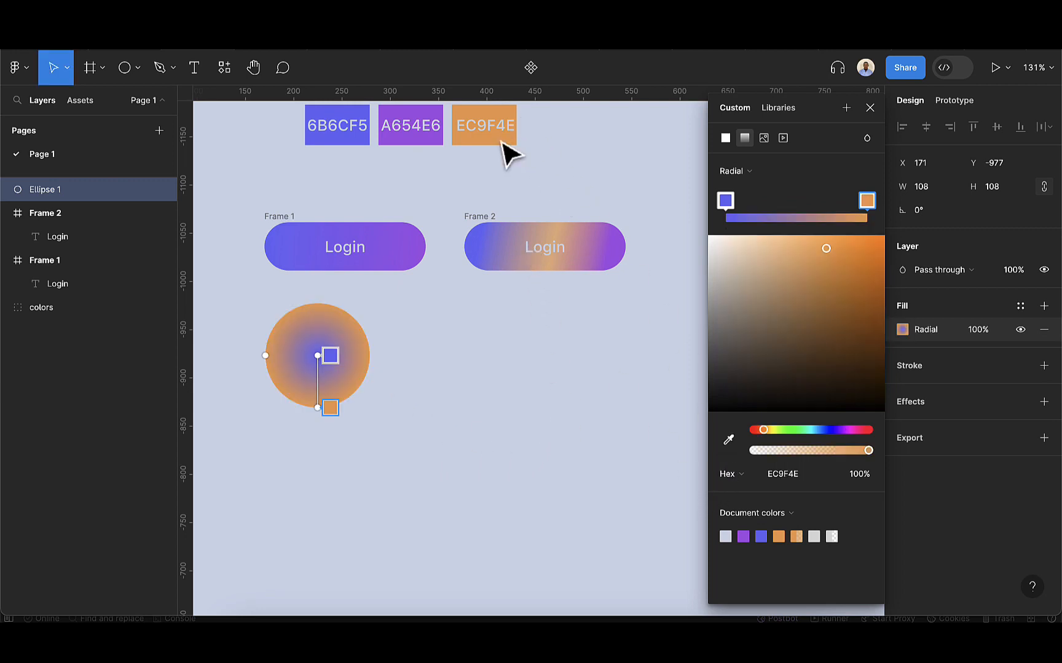
# Add a stop midway along the circle's radial gradient and sample the purple A654E6 swatch for it.
pyautogui.scroll(2, 278, 379)
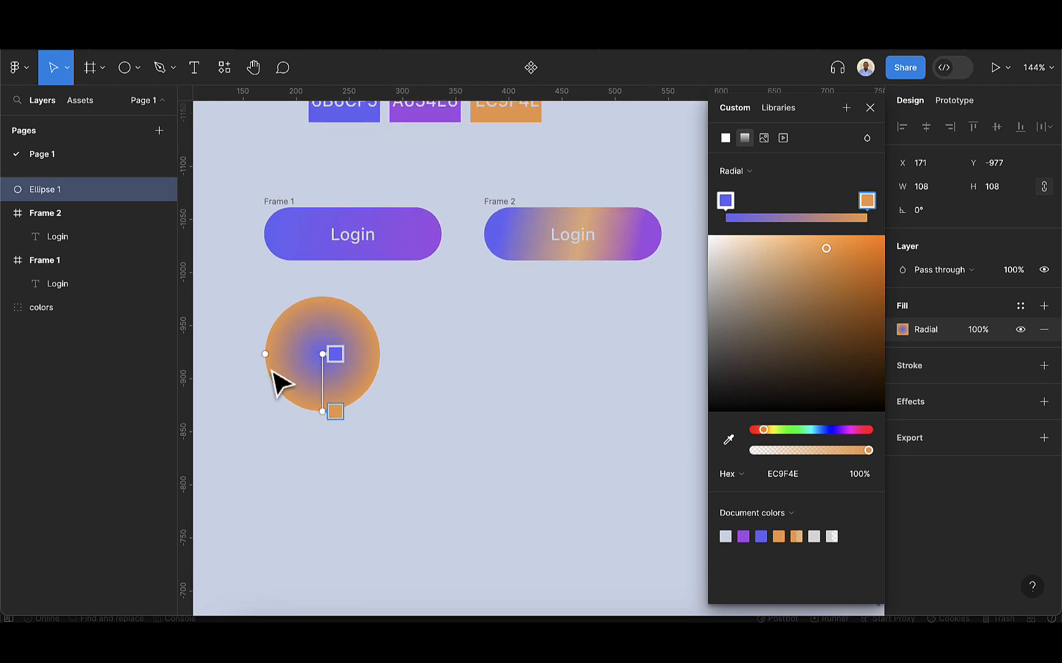
pyautogui.hscroll(-4, 282, 381)
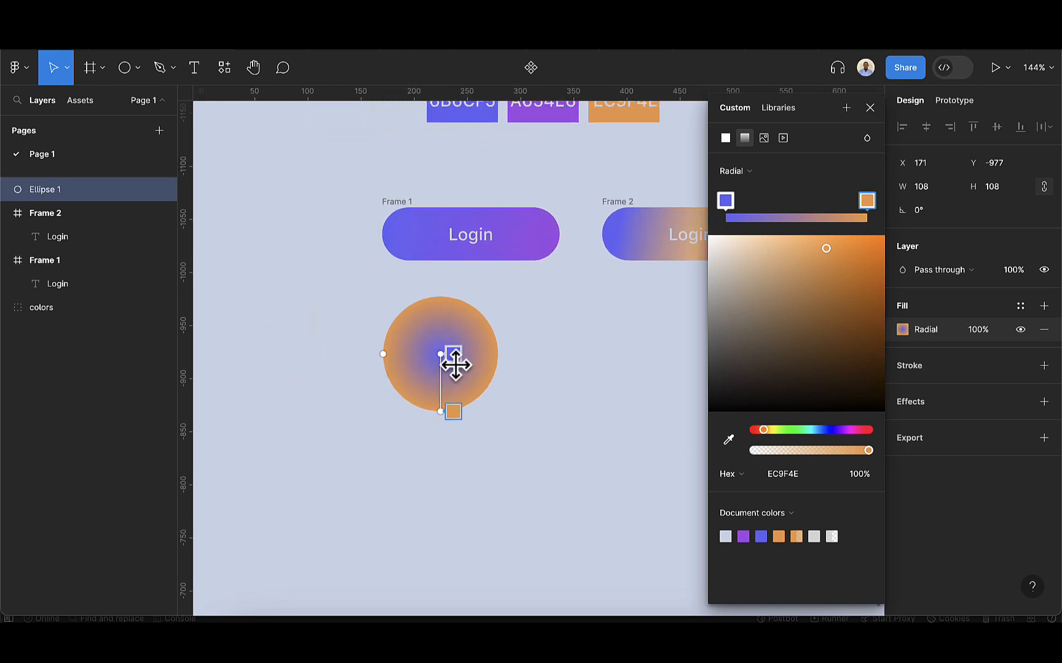
pyautogui.scroll(2, 444, 369)
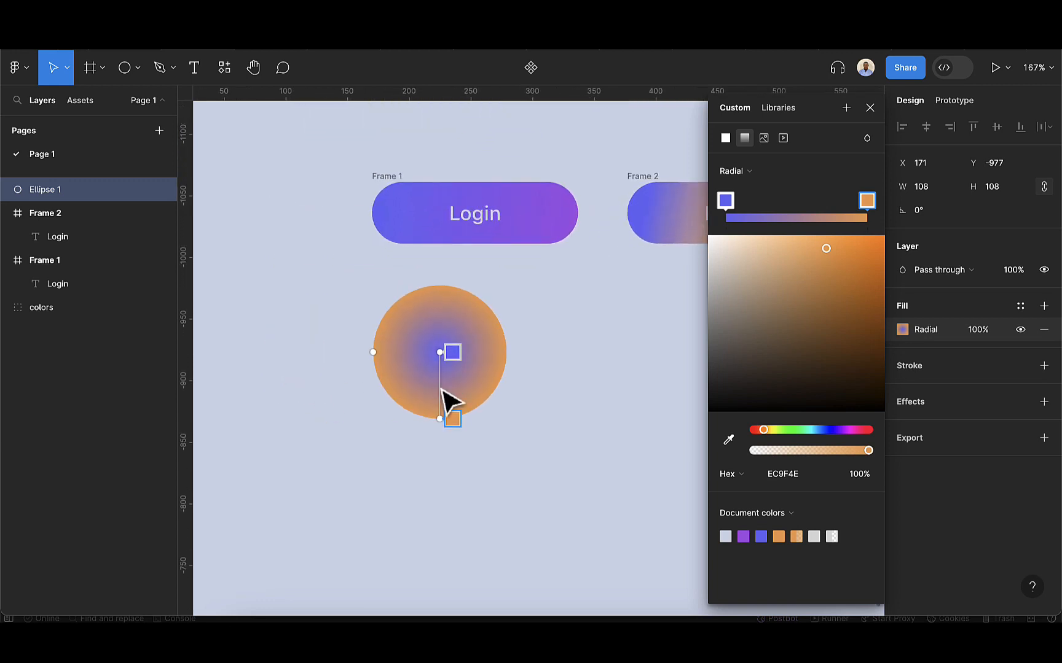
pyautogui.click(444, 388)
pyautogui.scroll(-4, 447, 389)
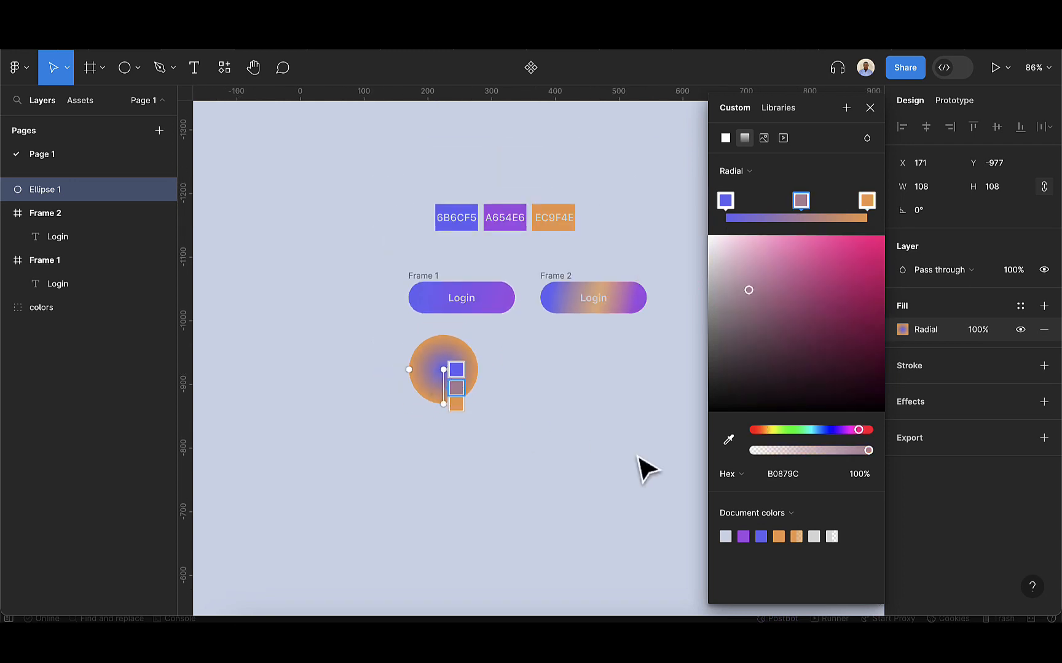
pyautogui.click(727, 445)
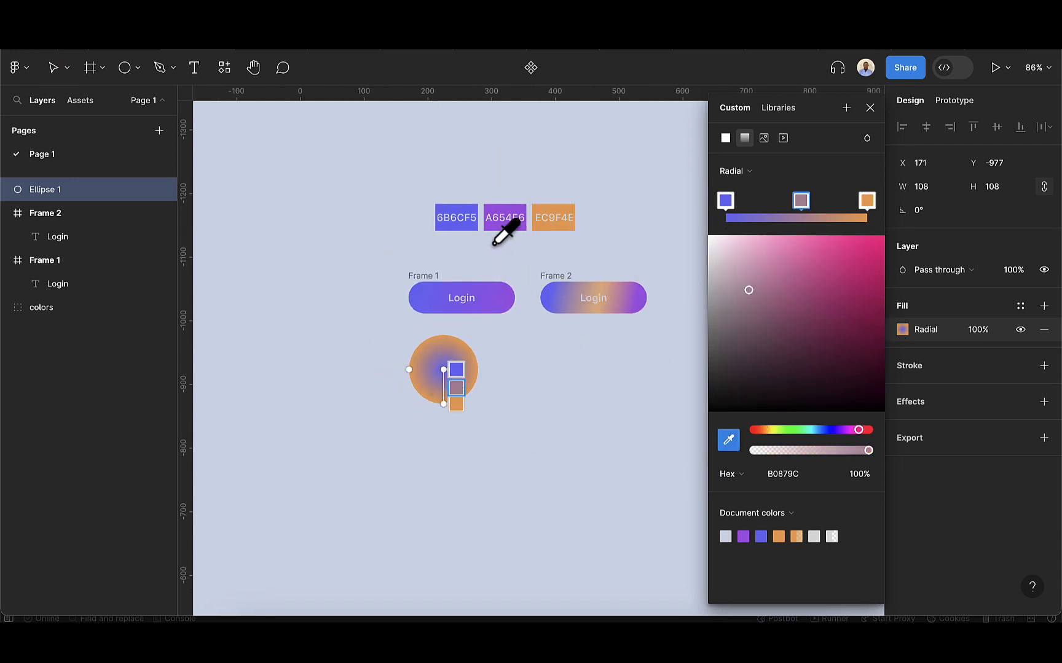
pyautogui.scroll(2, 498, 236)
pyautogui.click(497, 212)
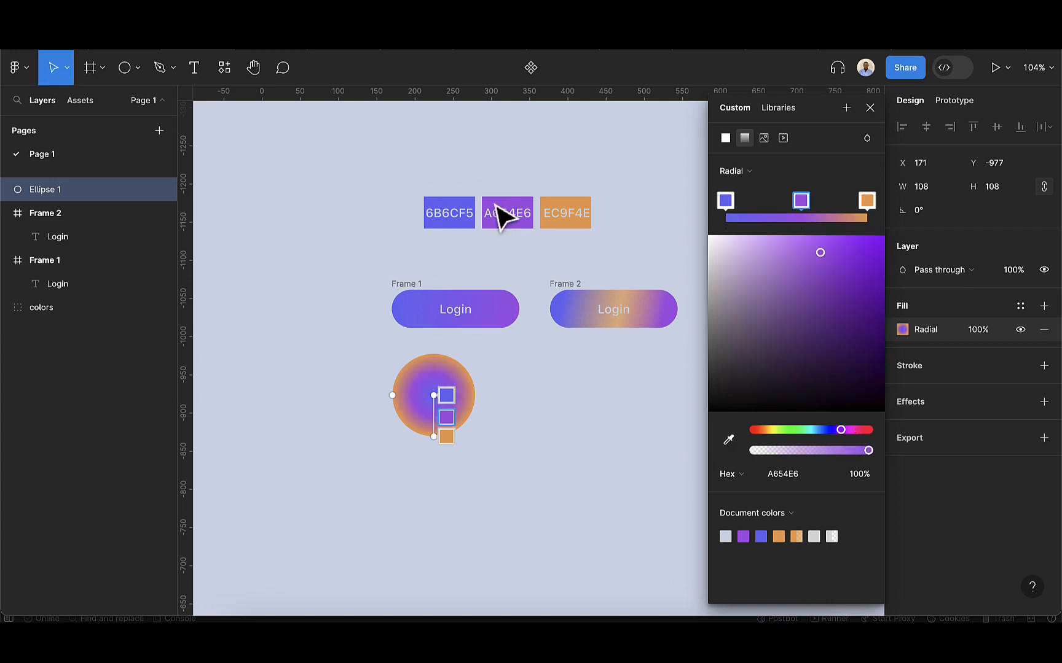
# Move the radial gradient's center toward the circle's upper right, shift the purple stop closer to the blue one, and close the fill settings.
pyautogui.scroll(5, 417, 411)
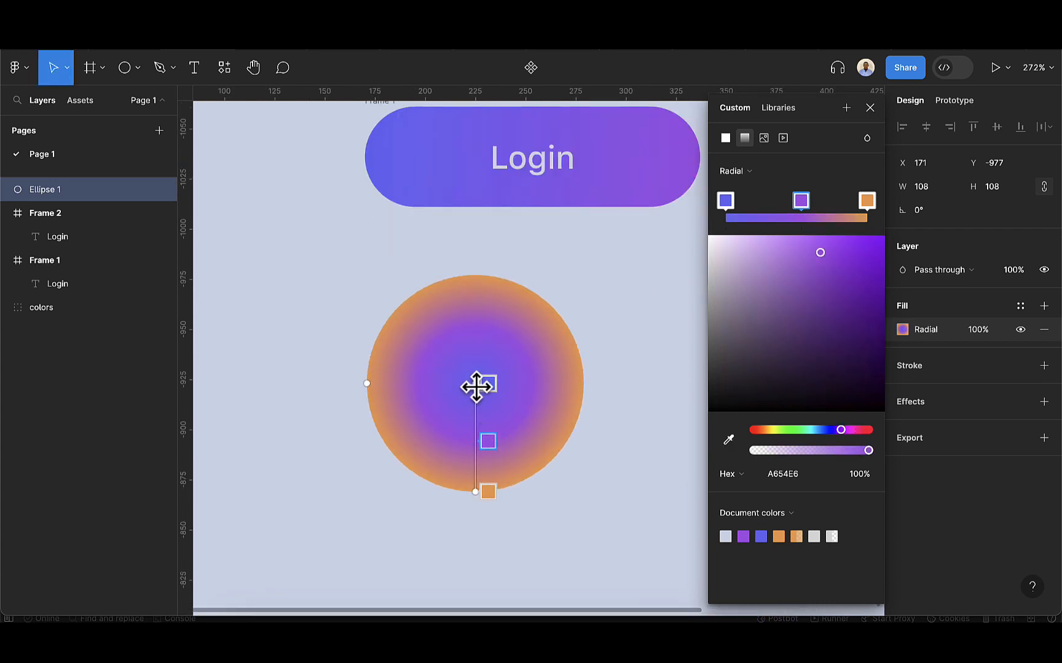
pyautogui.moveTo(477, 386); pyautogui.dragTo(528, 348)
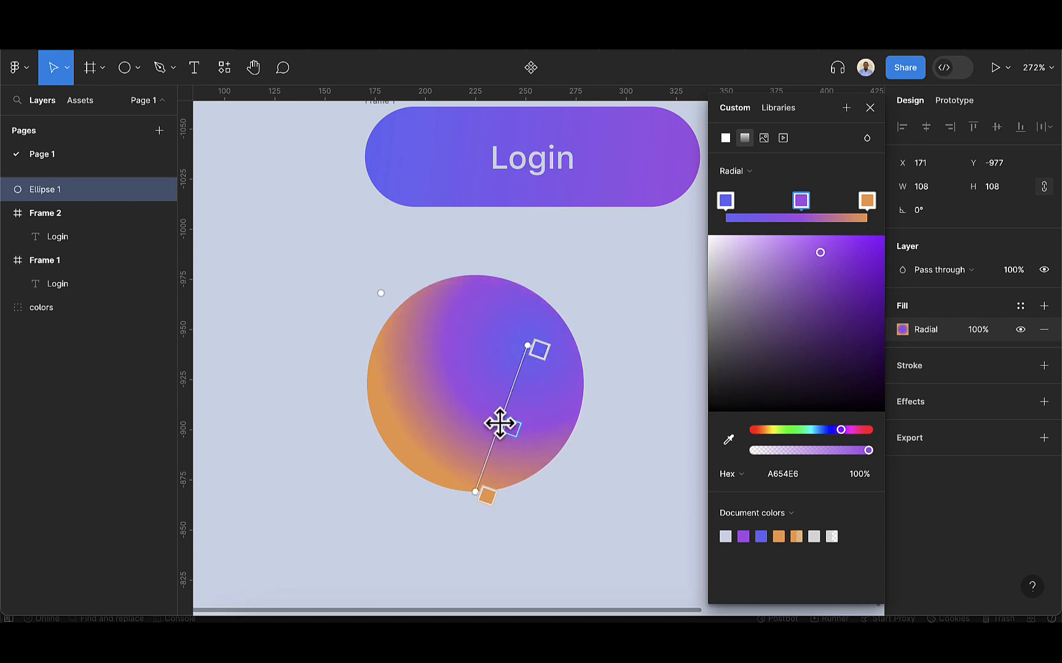
pyautogui.moveTo(513, 426); pyautogui.dragTo(552, 431)
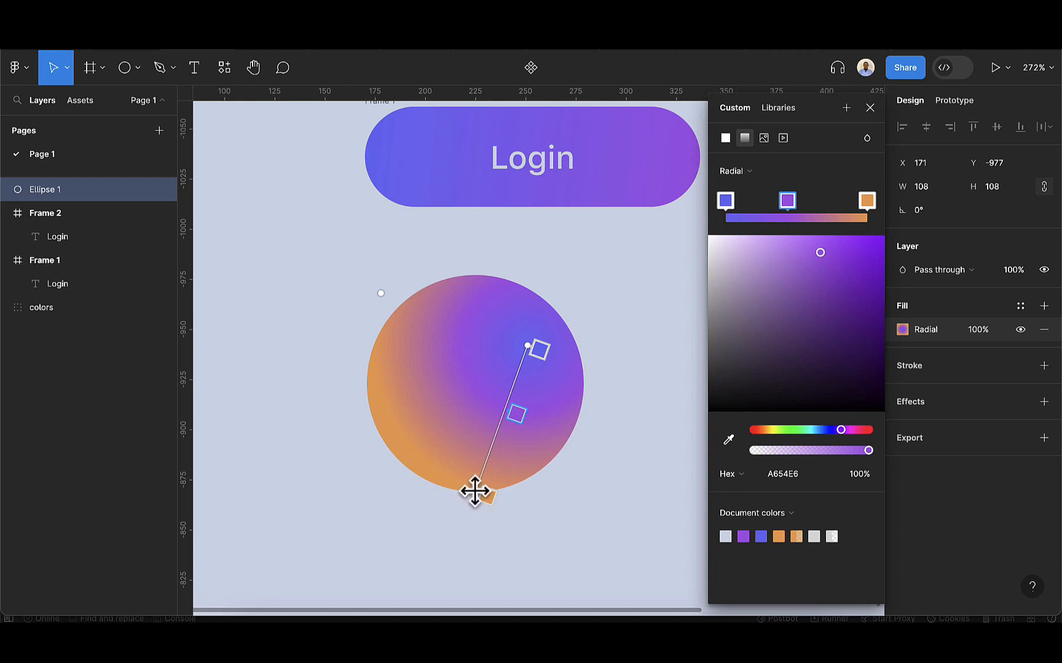
pyautogui.press('Escape')
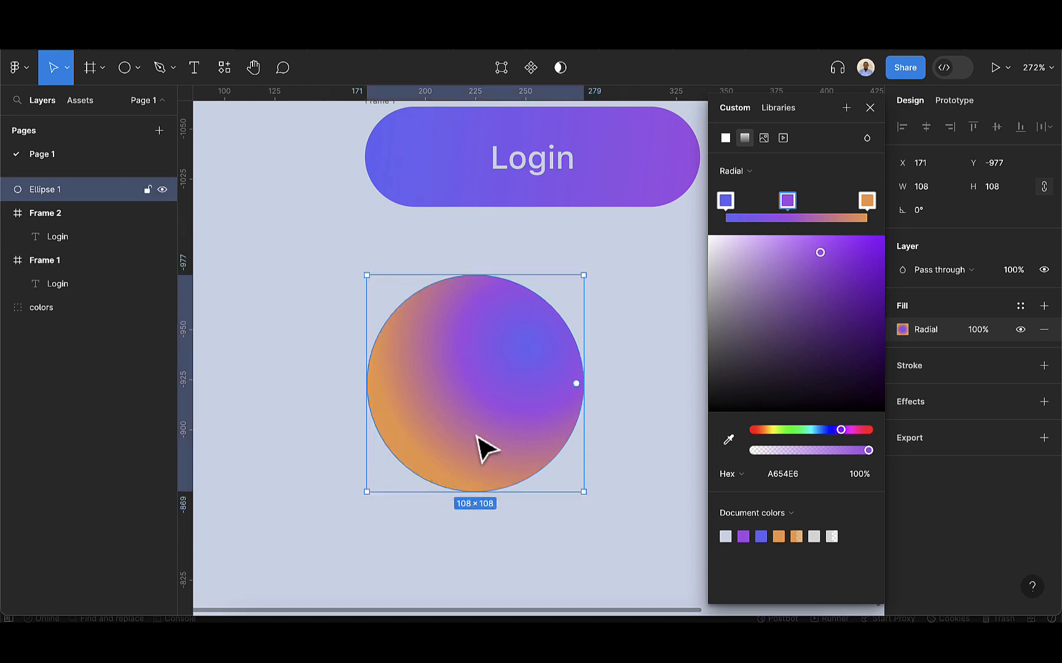
pyautogui.click(729, 203)
pyautogui.click(868, 109)
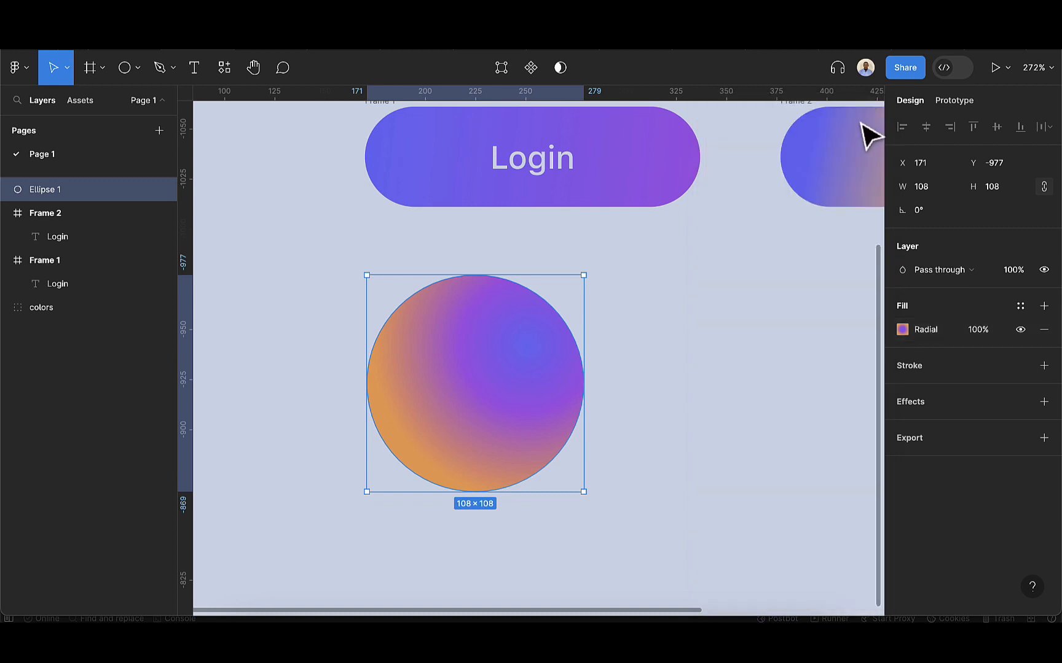
# Draw a rectangle about 126 × 51 beside the circle, below the three-color Login button.
pyautogui.scroll(-3, 695, 486)
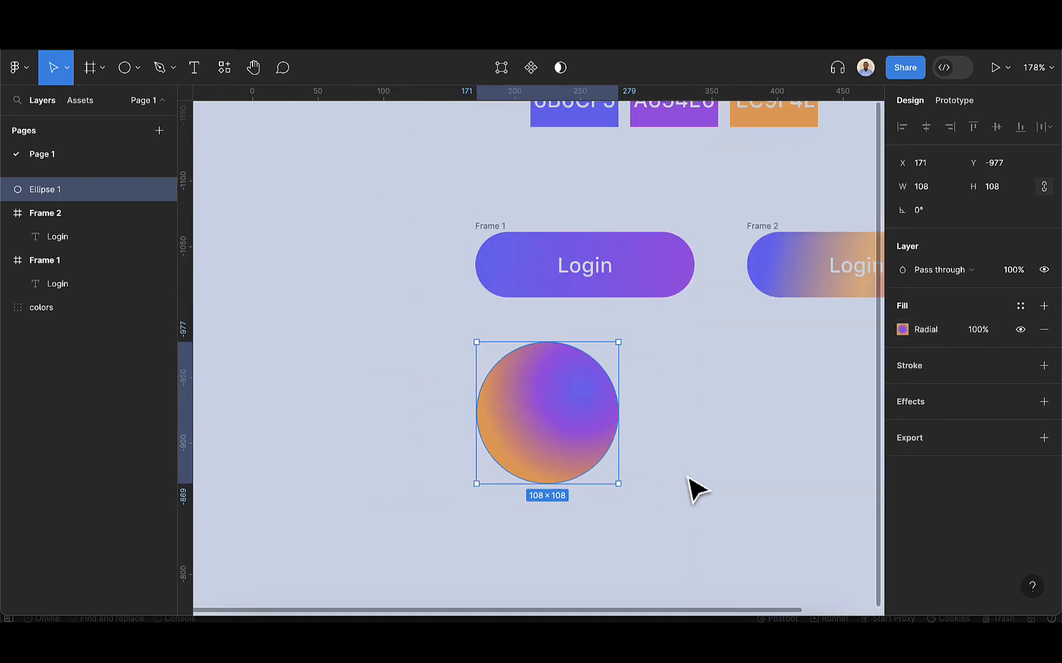
pyautogui.hscroll(3, 690, 488)
pyautogui.click(620, 493)
pyautogui.click(459, 457)
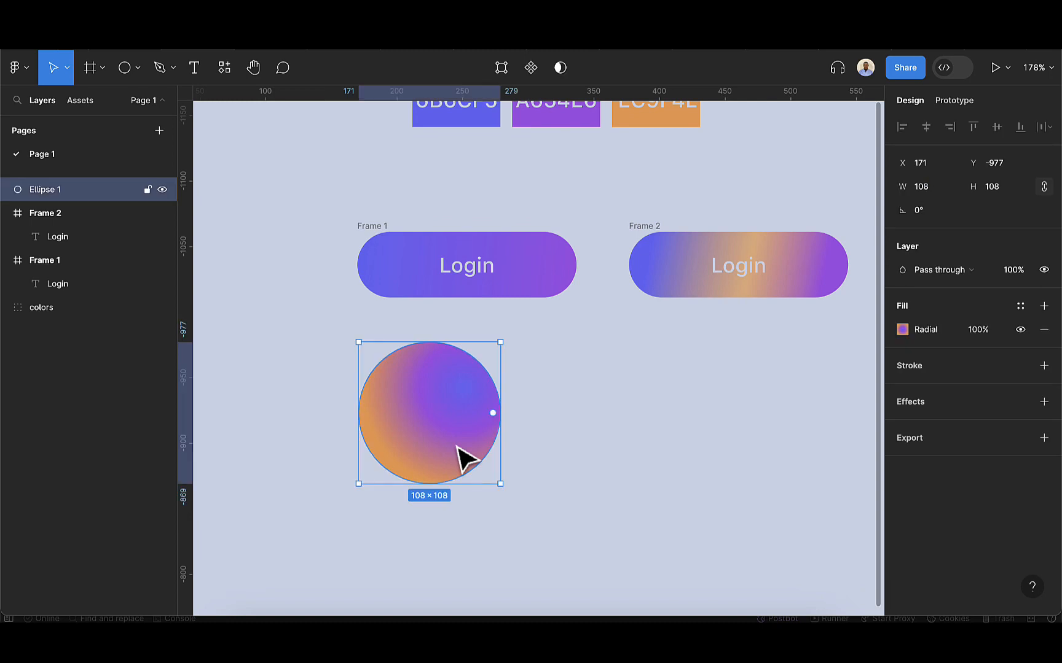
pyautogui.click(136, 68)
pyautogui.click(116, 100)
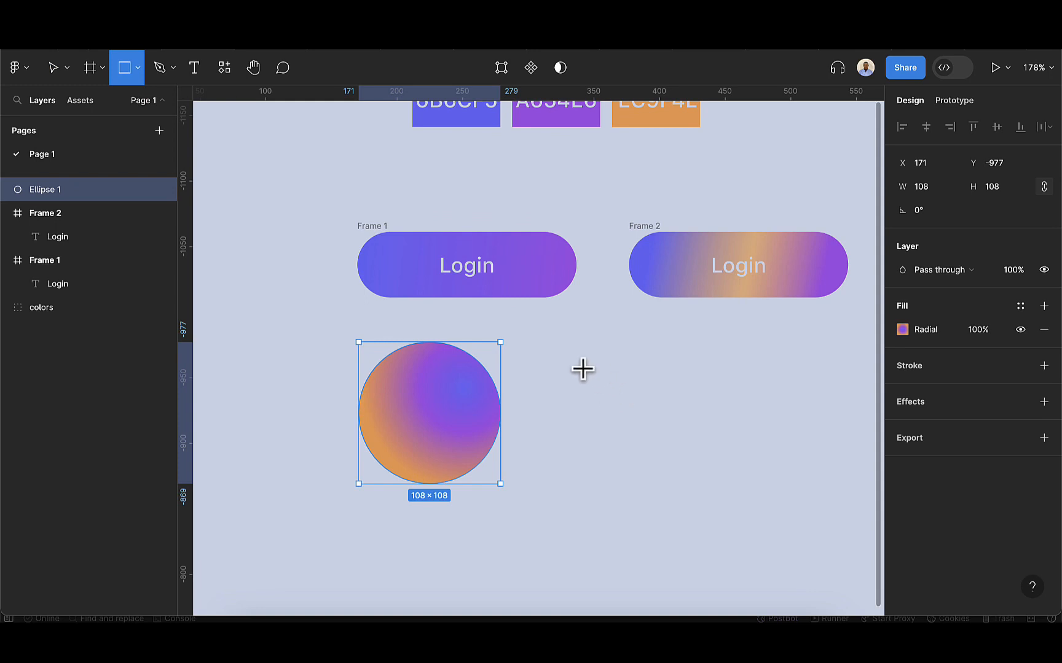
pyautogui.moveTo(583, 369); pyautogui.dragTo(748, 434)
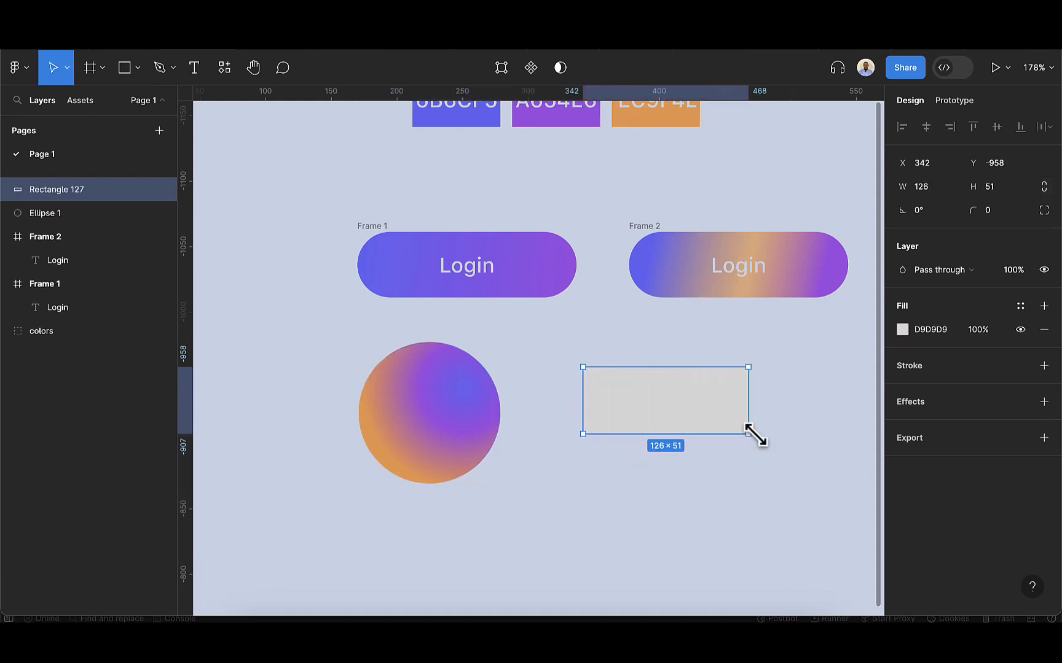
# Give the rectangle an Angular gradient fill and set its first stop to the purple A654E6 document color.
pyautogui.click(902, 330)
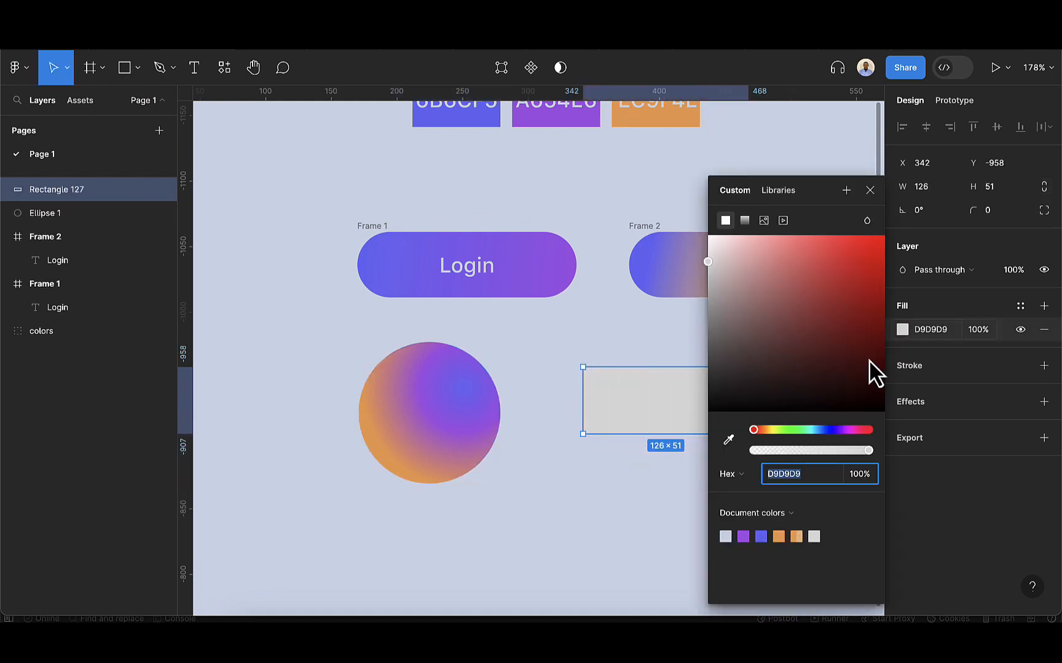
pyautogui.hscroll(5, 569, 431)
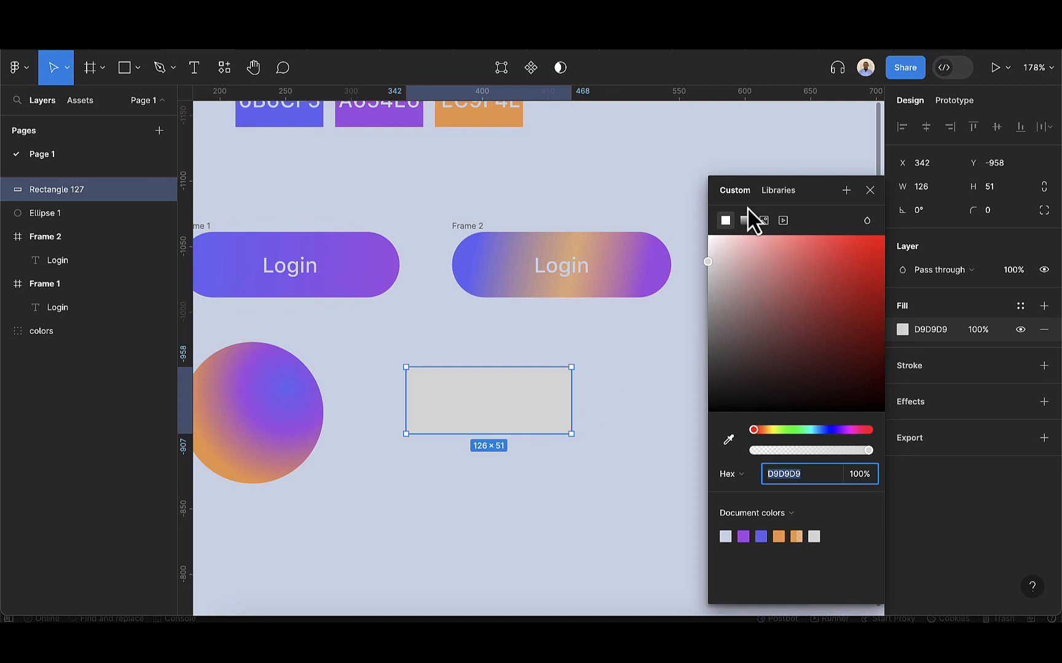
pyautogui.click(748, 221)
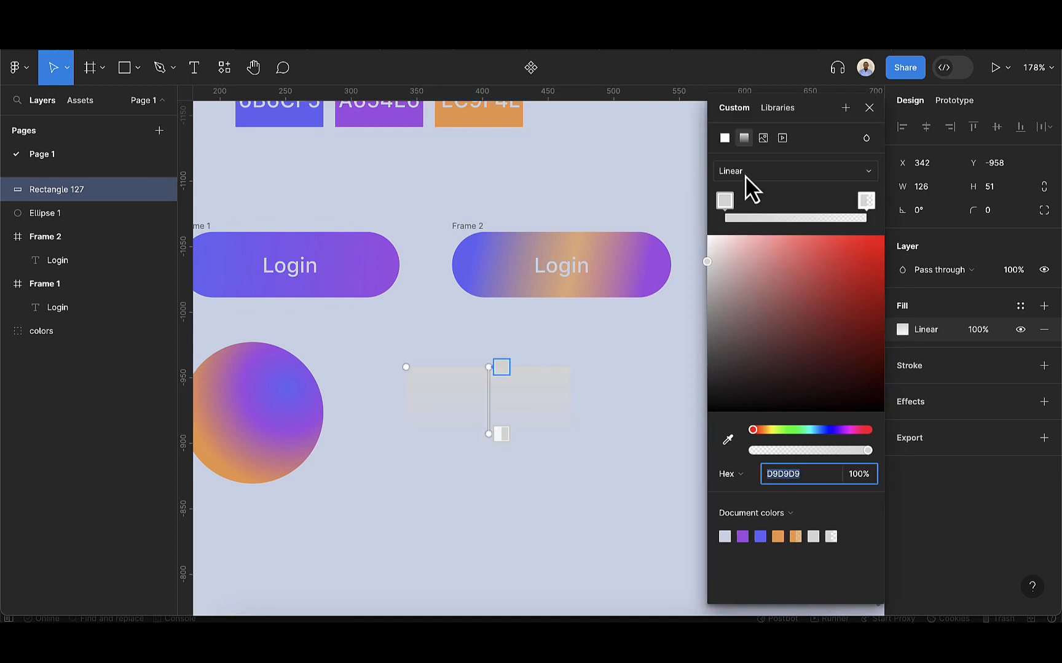
pyautogui.click(745, 174)
pyautogui.click(751, 205)
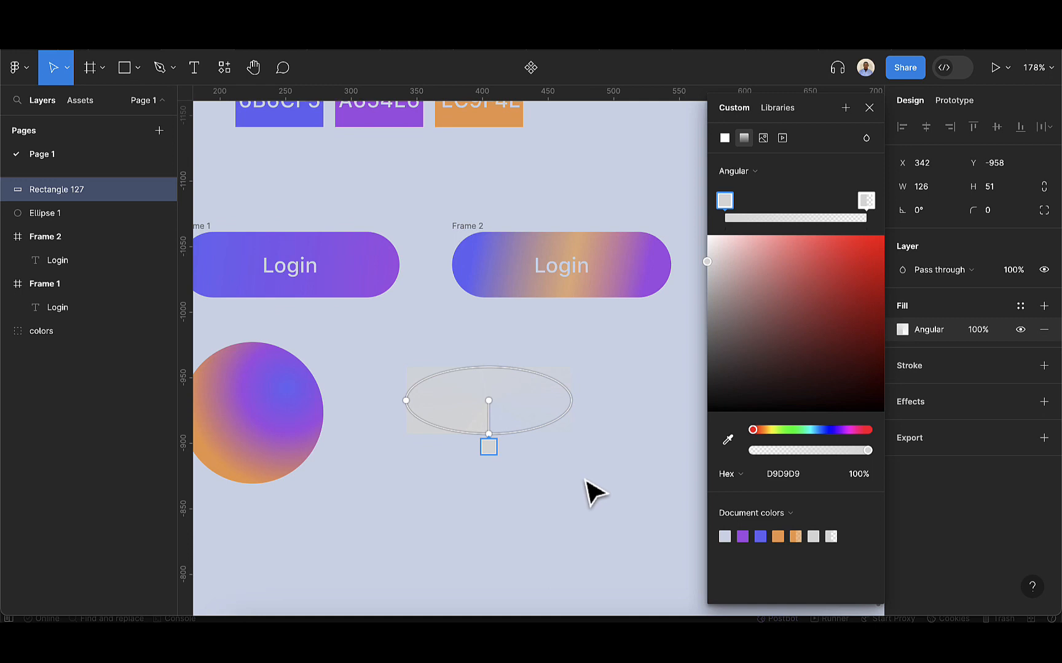
pyautogui.click(727, 440)
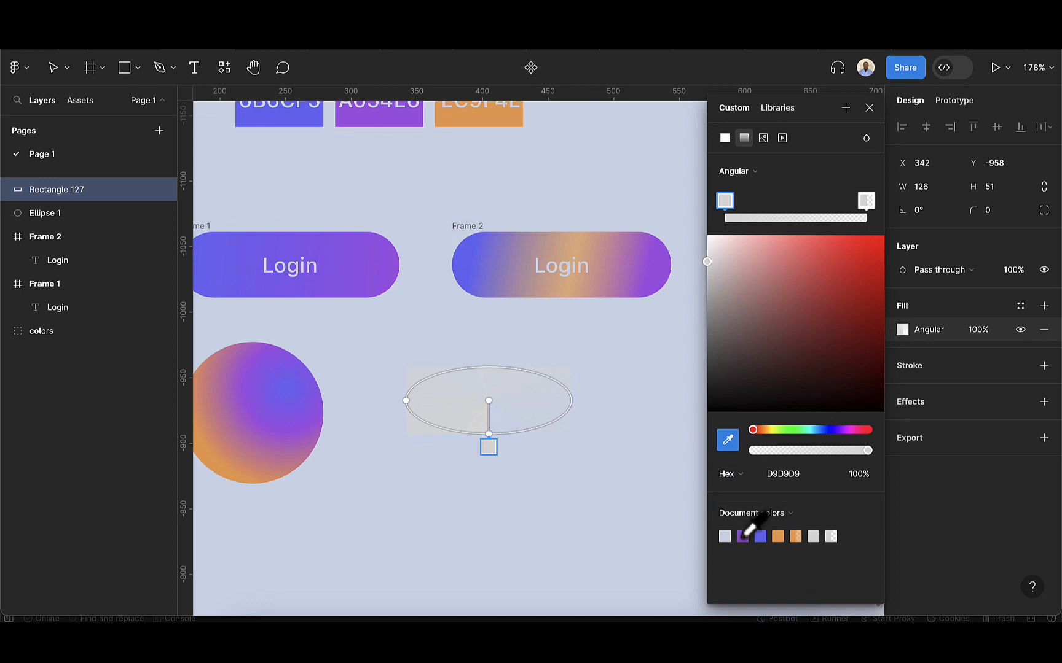
pyautogui.click(745, 538)
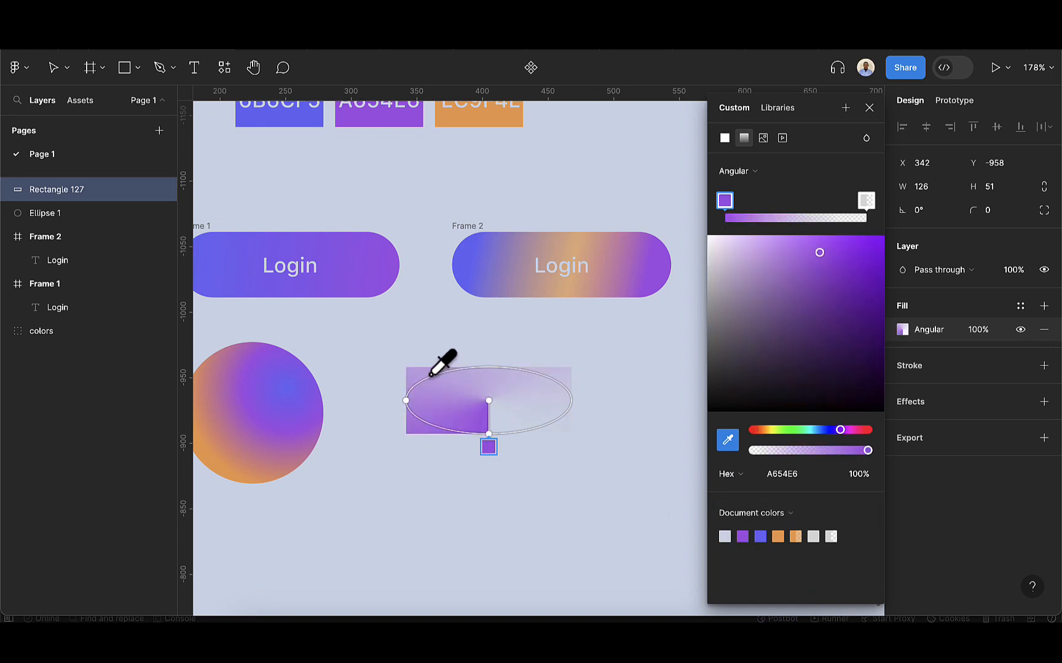
pyautogui.press('Escape')
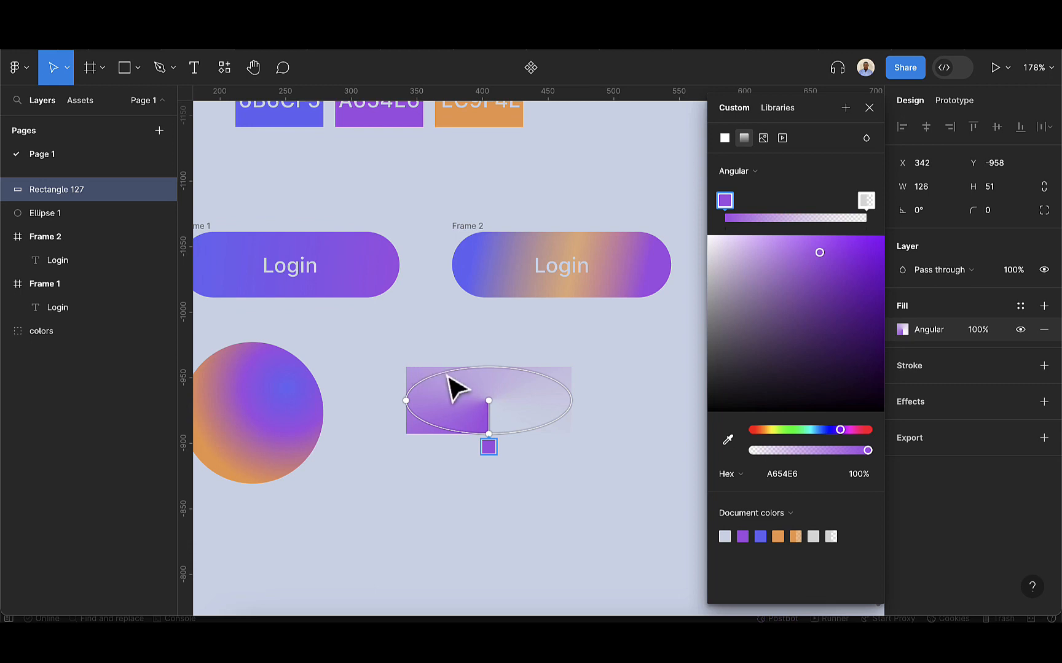
# Add a blue 6B6CF5 stop at the rectangle's top and an orange EC9F4E stop at its right side on the angular gradient.
pyautogui.click(481, 366)
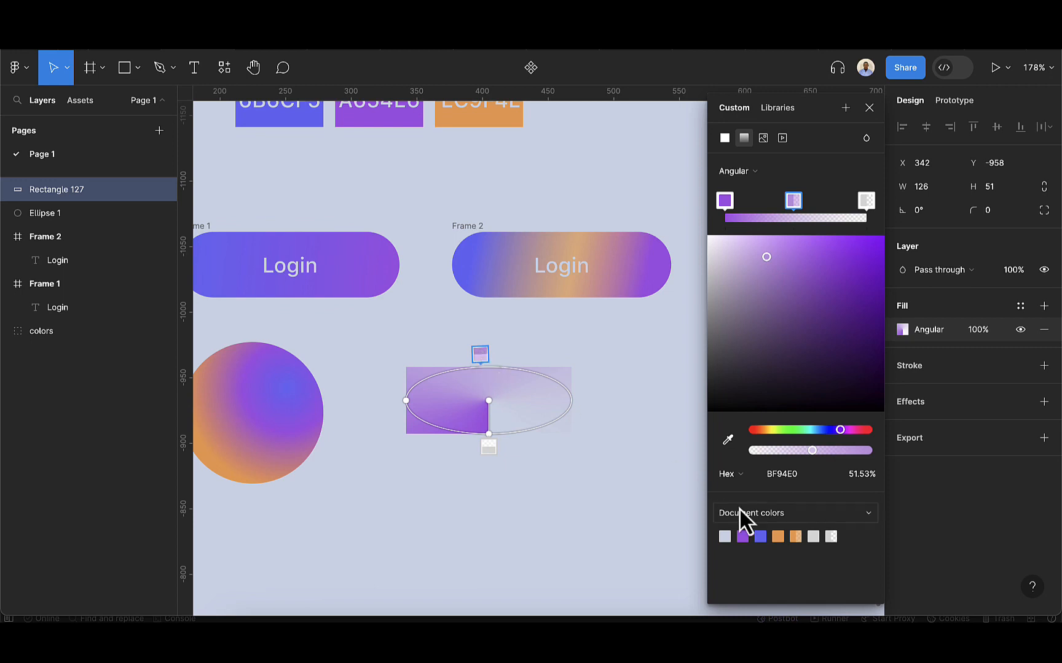
pyautogui.click(760, 536)
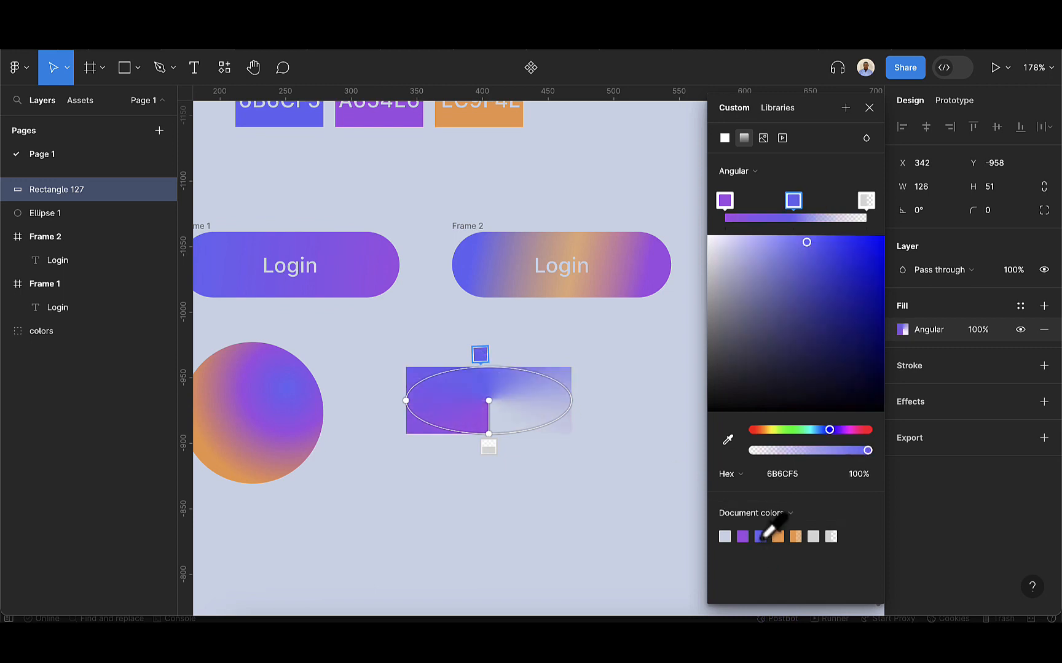
pyautogui.click(567, 389)
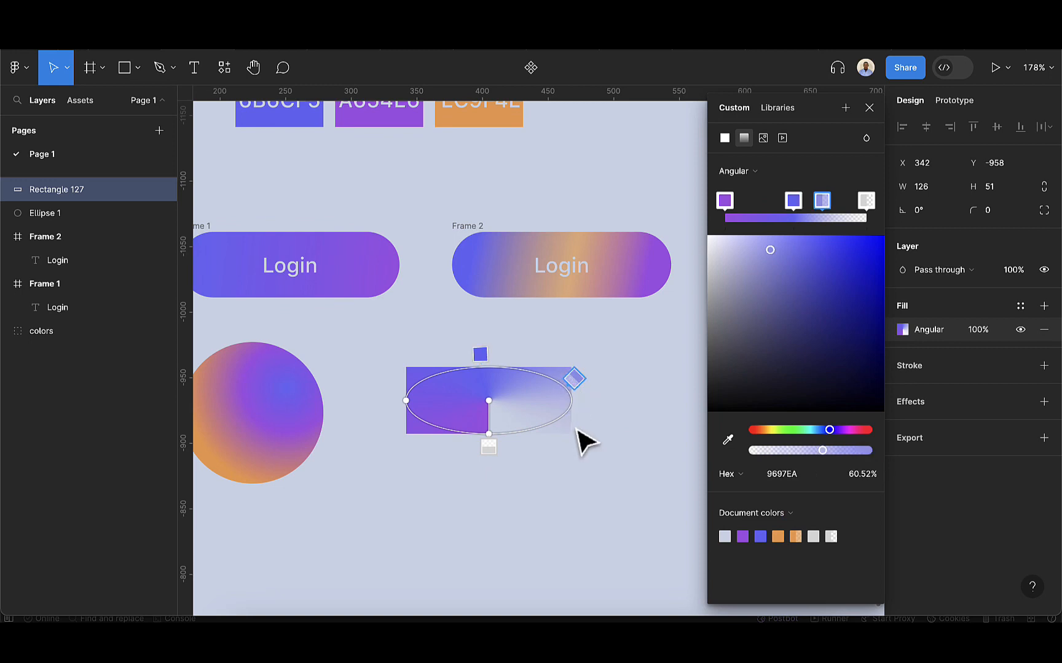
pyautogui.click(789, 538)
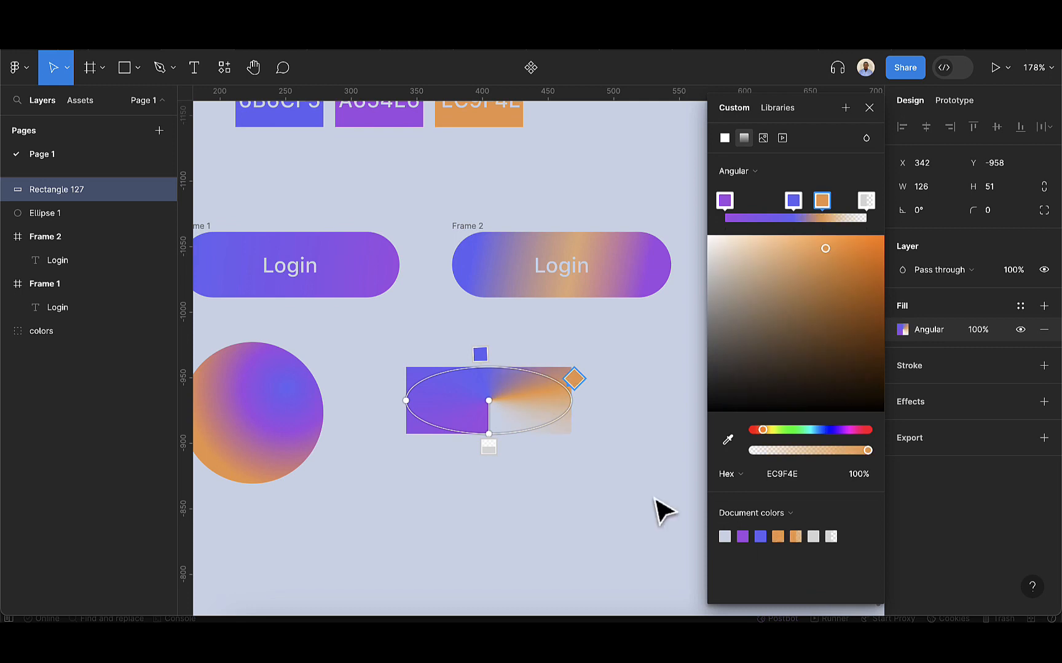
# Add another blue 6B6CF5 stop near the rectangle's bottom edge, move it to the end of the angular gradient, and deselect the rectangle.
pyautogui.click(538, 431)
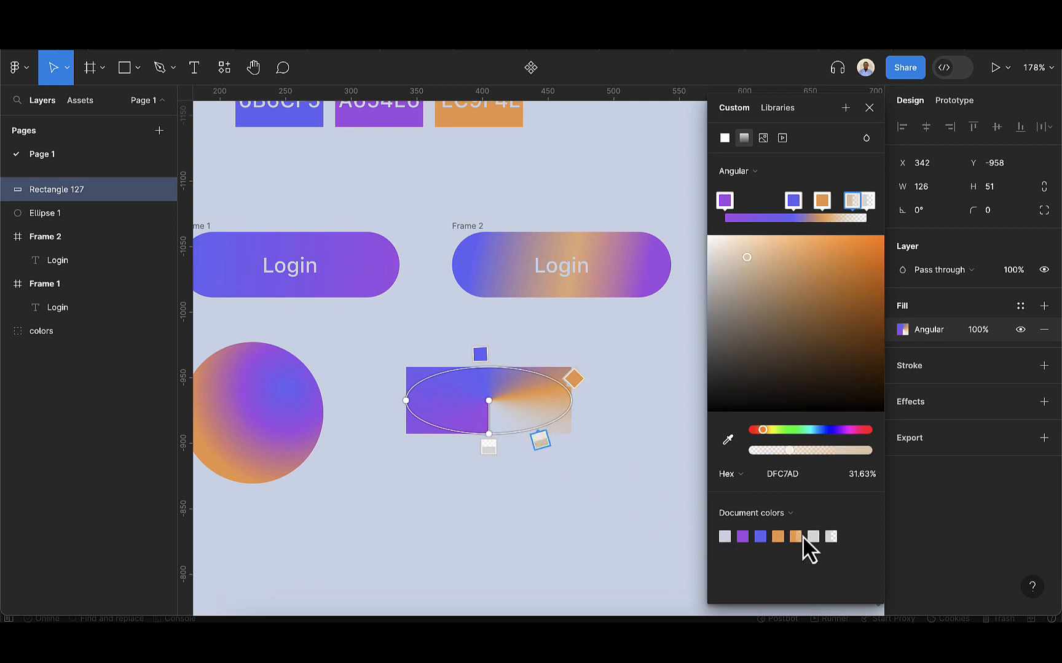
pyautogui.click(760, 537)
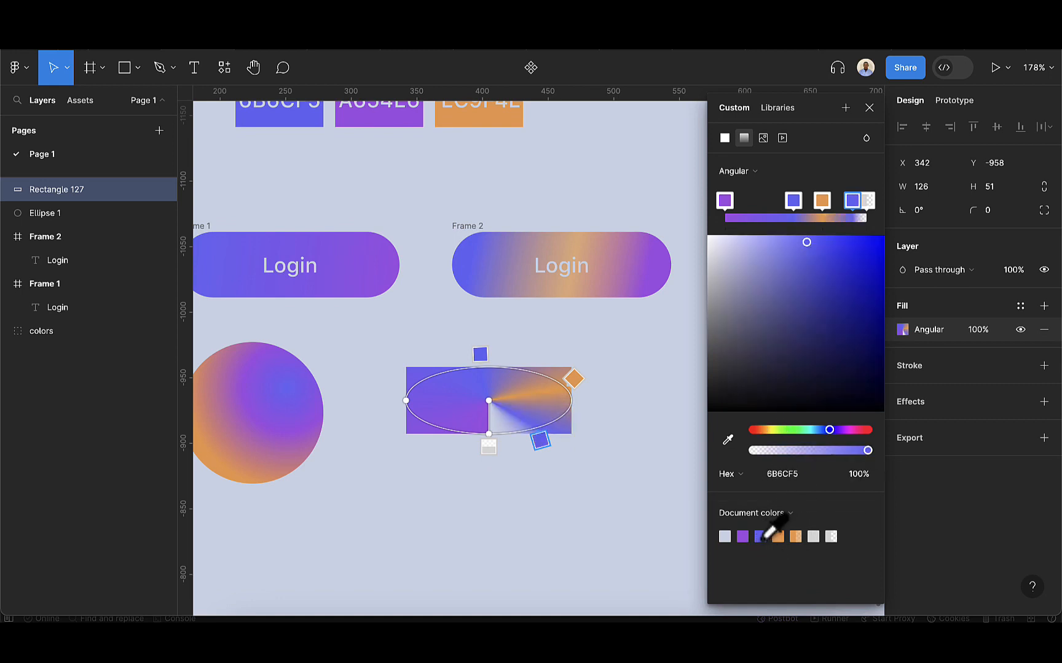
pyautogui.moveTo(534, 438); pyautogui.dragTo(491, 436)
pyautogui.scroll(5, 482, 439)
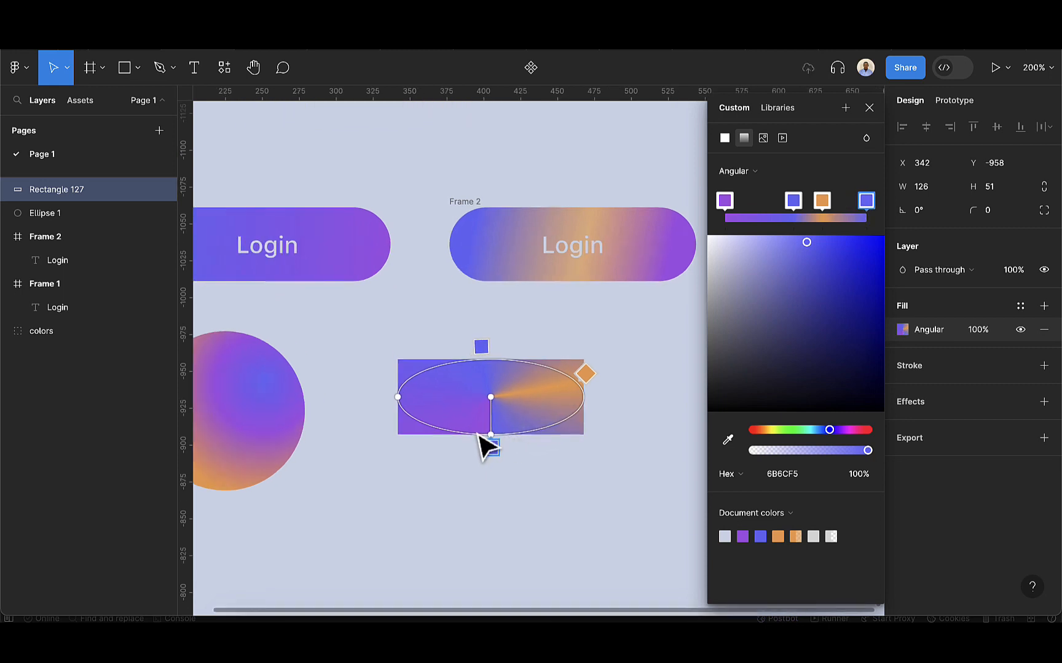
pyautogui.click(670, 299)
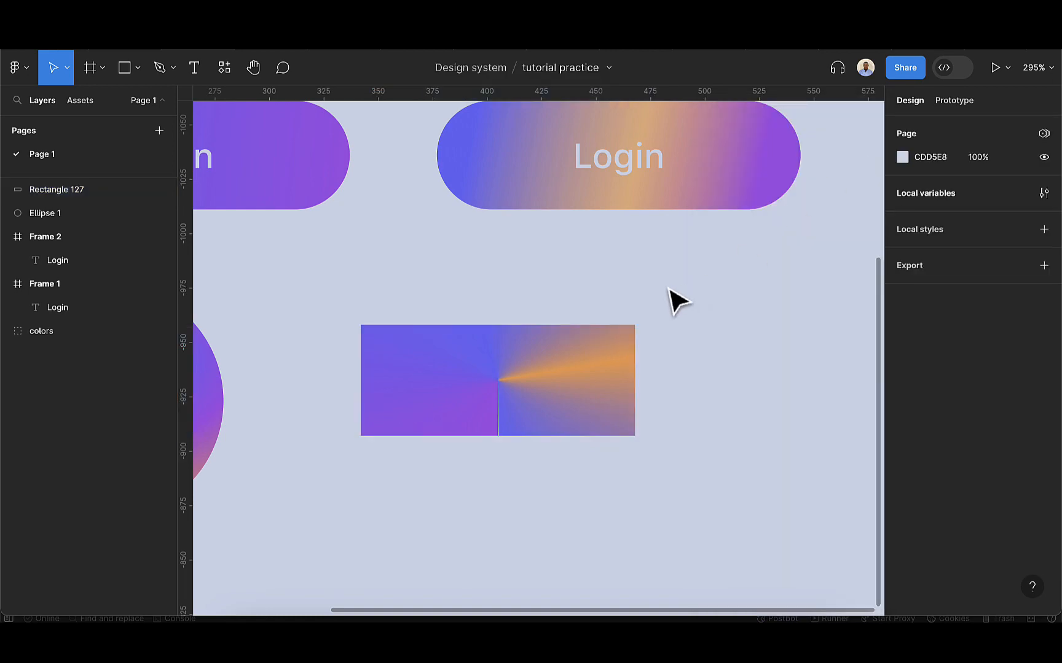
pyautogui.scroll(3, 479, 417)
pyautogui.scroll(3, 517, 379)
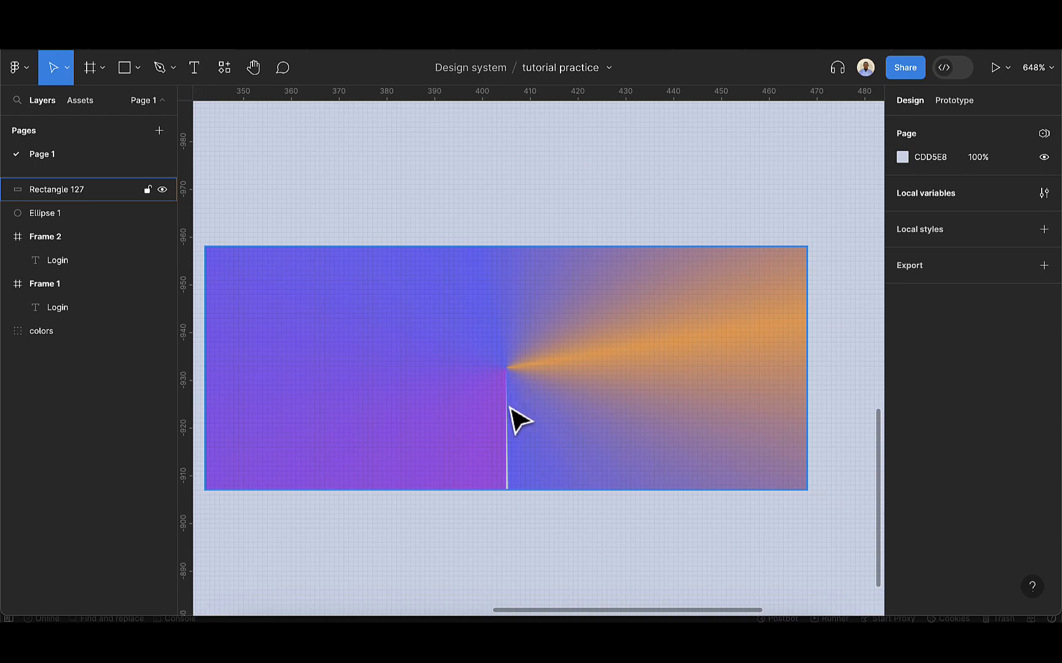
# Draw a rectangle about 121 × 51 beside the angular-gradient rectangle, on the same row.
pyautogui.scroll(-5, 516, 421)
pyautogui.scroll(-3, 527, 424)
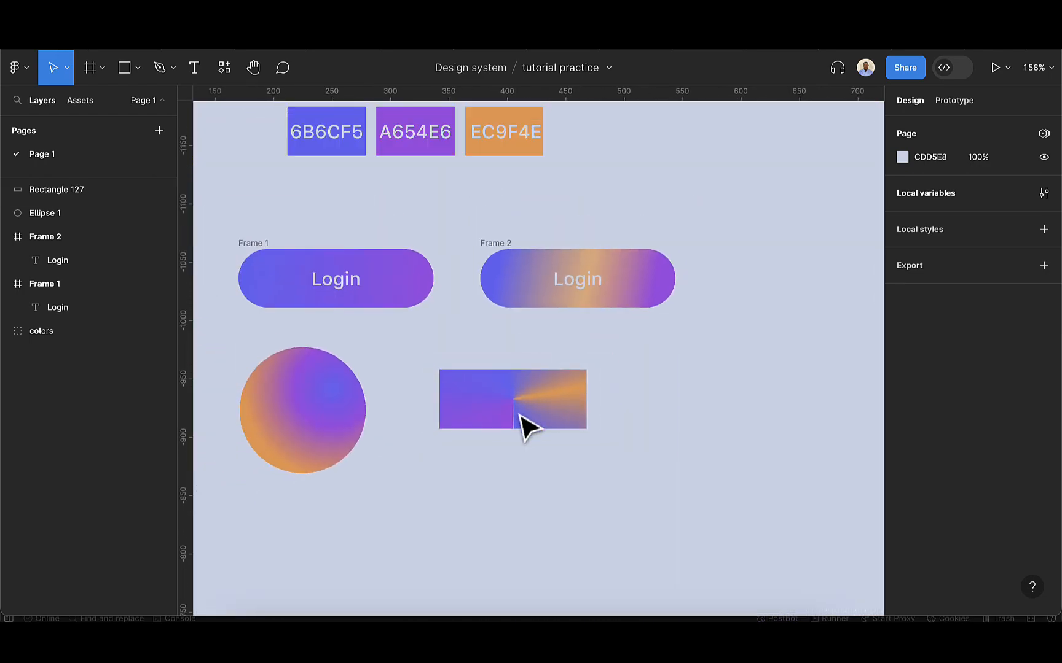
pyautogui.click(519, 421)
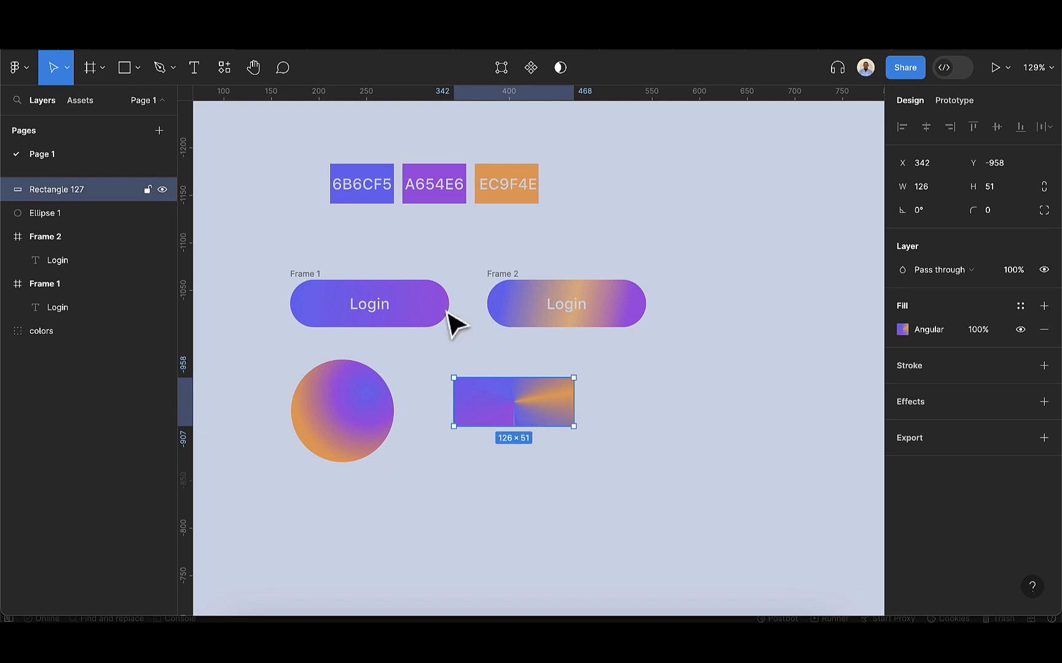
pyautogui.click(125, 68)
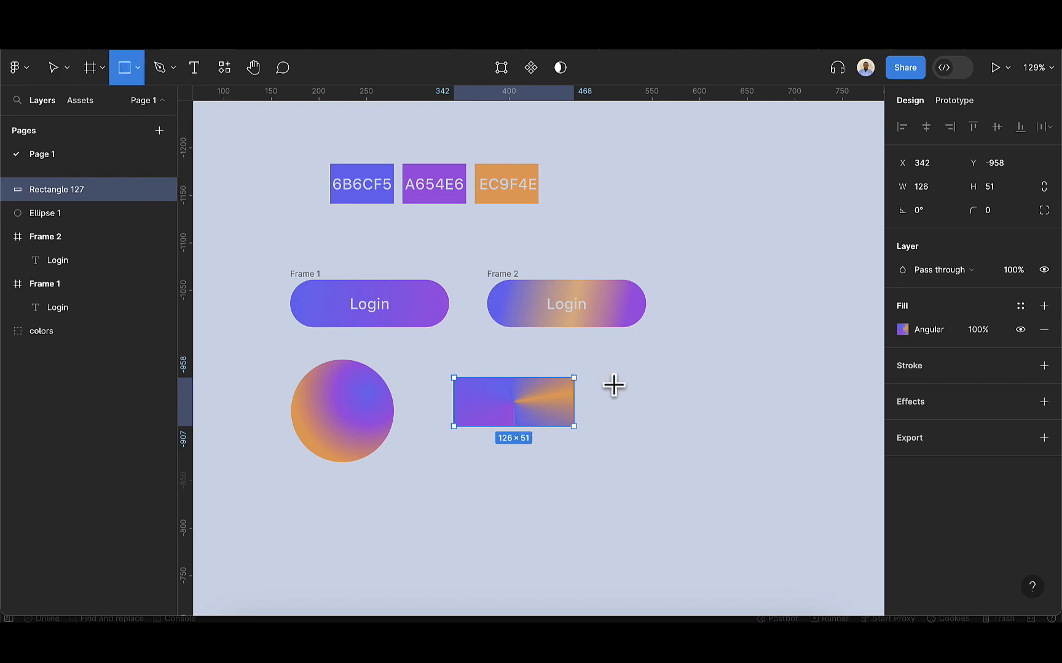
pyautogui.moveTo(613, 378); pyautogui.dragTo(735, 442)
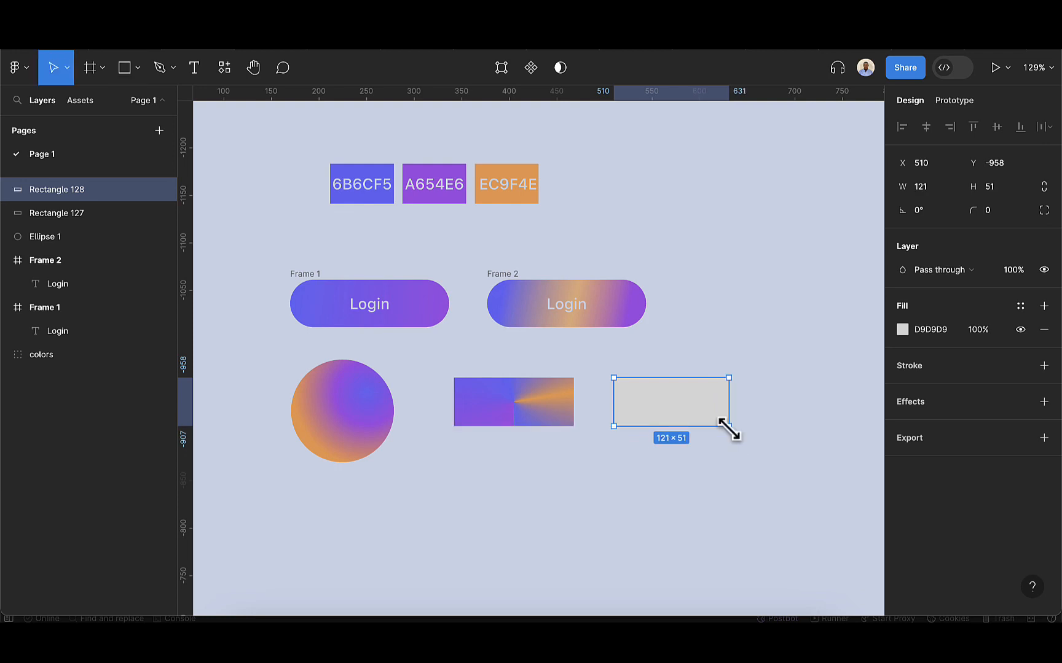
# Change the new rectangle's solid fill to a Diamond gradient.
pyautogui.hscroll(4, 737, 442)
pyautogui.hscroll(-2, 737, 441)
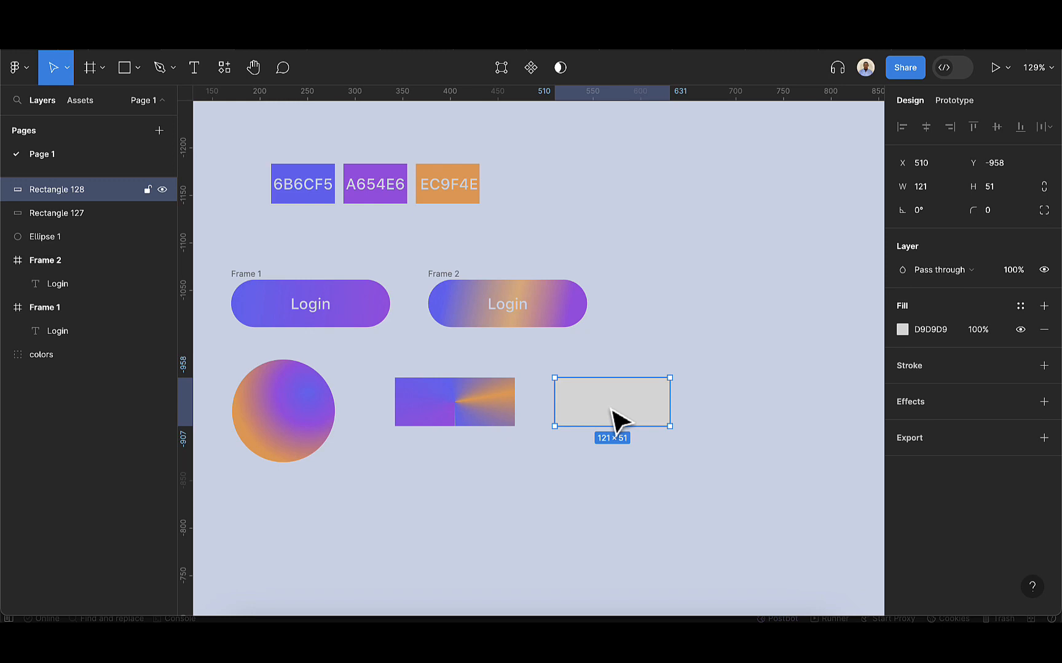
pyautogui.click(902, 330)
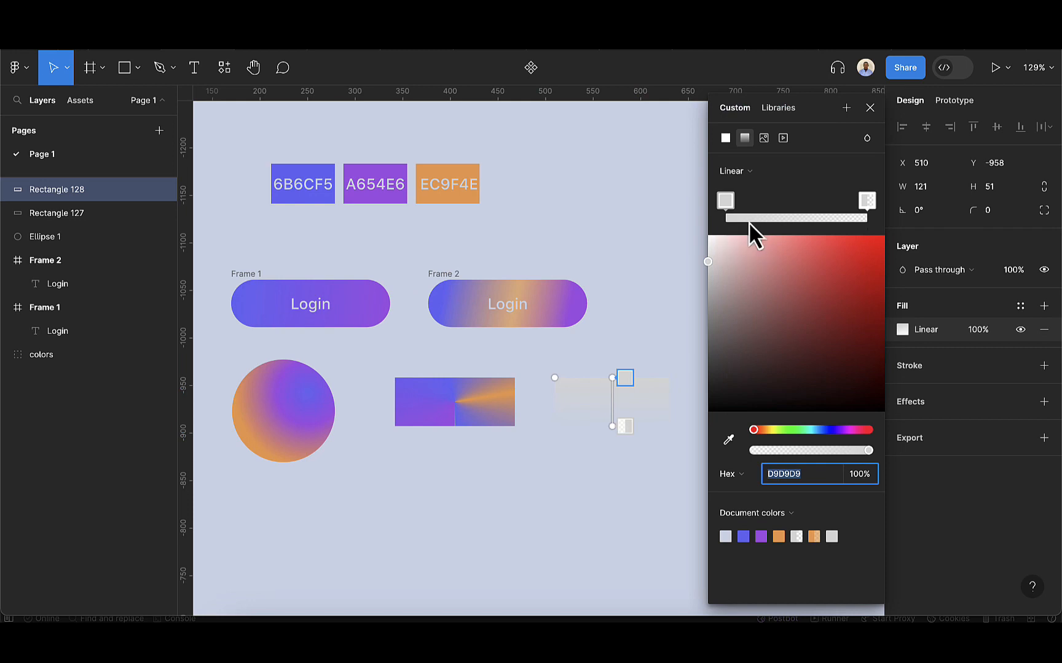
pyautogui.click(747, 169)
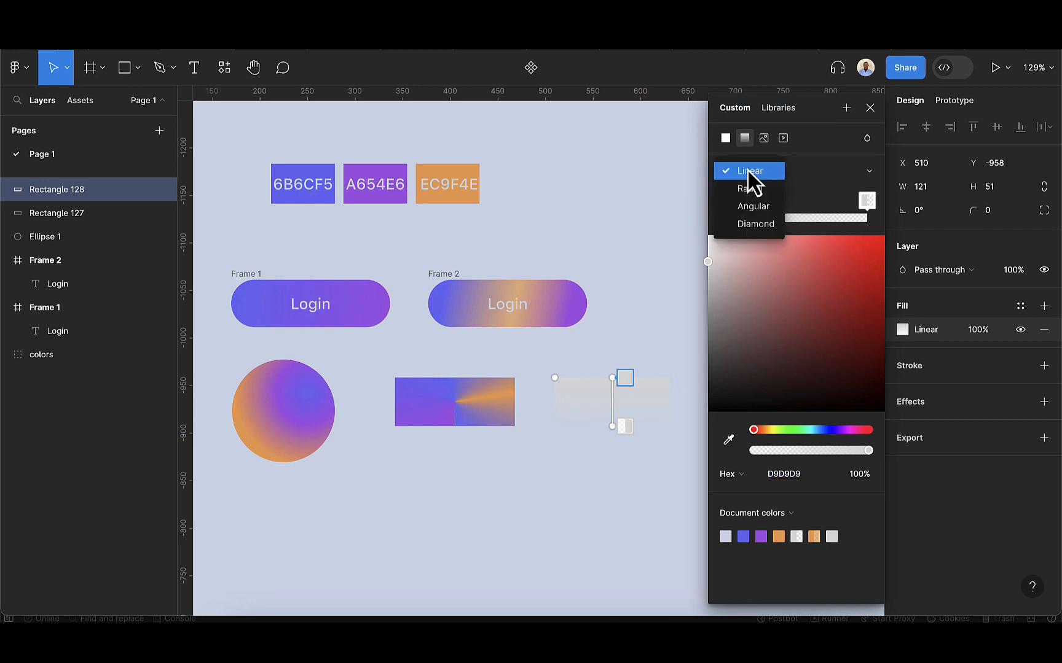
pyautogui.click(754, 228)
pyautogui.hscroll(3, 650, 428)
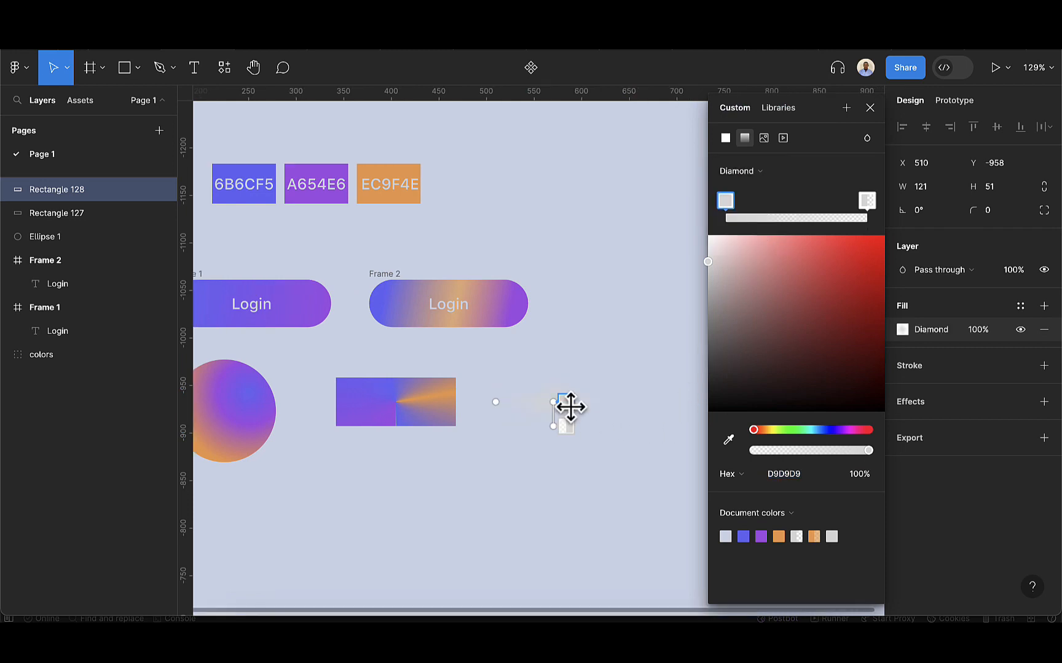
# Set the diamond gradient's center stop to blue 6B6CF5 and its outer stop to orange EC9F4E from the document colors.
pyautogui.click(744, 537)
pyautogui.scroll(1, 599, 425)
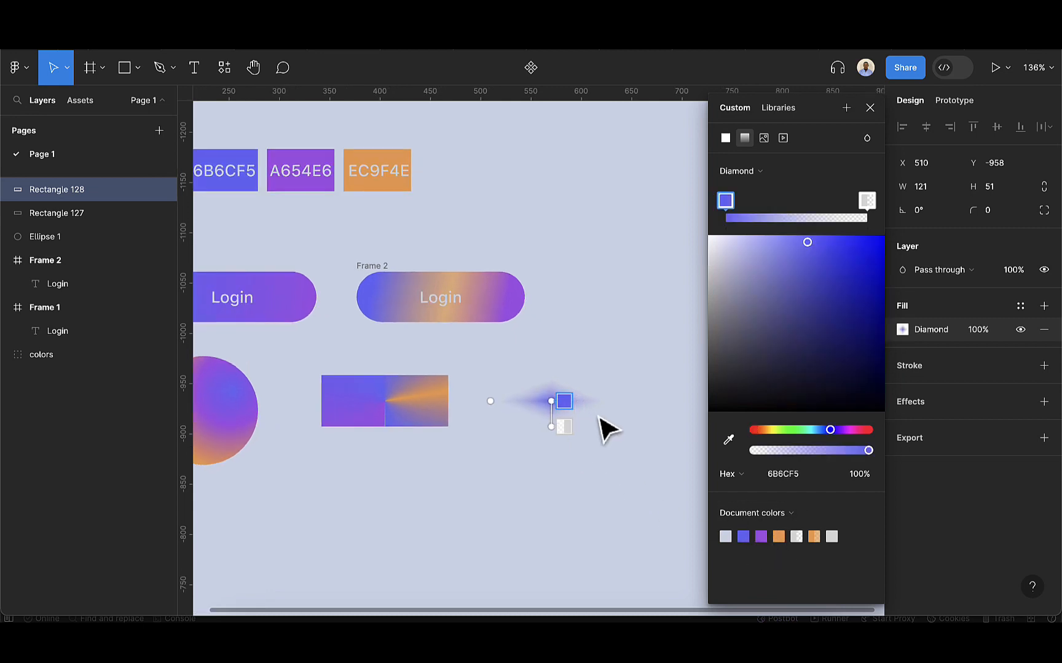
pyautogui.scroll(3, 562, 403)
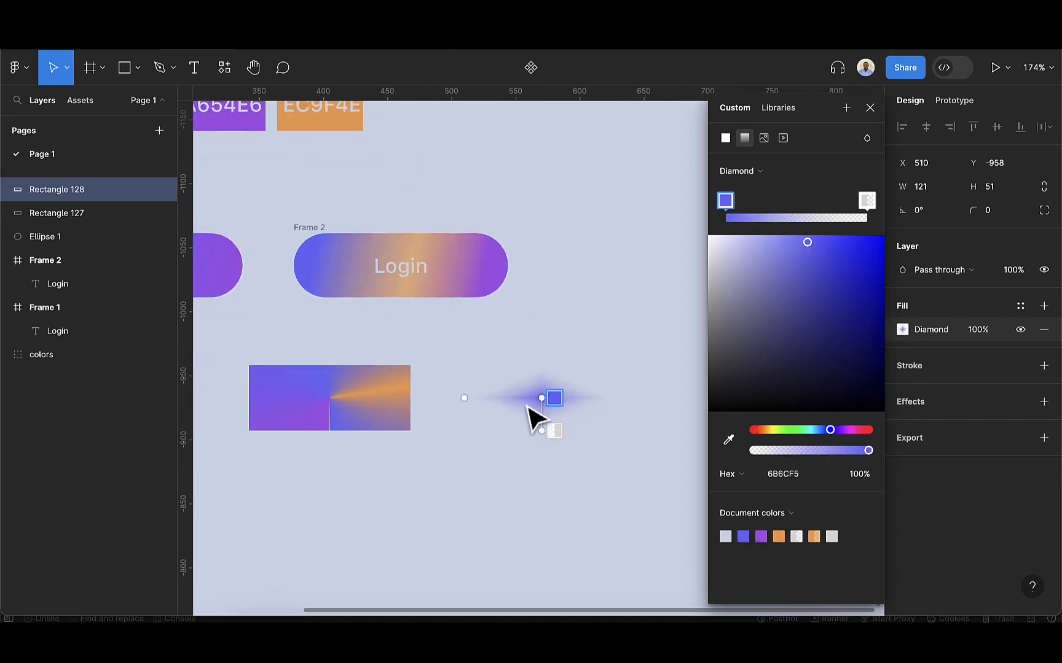
pyautogui.click(554, 431)
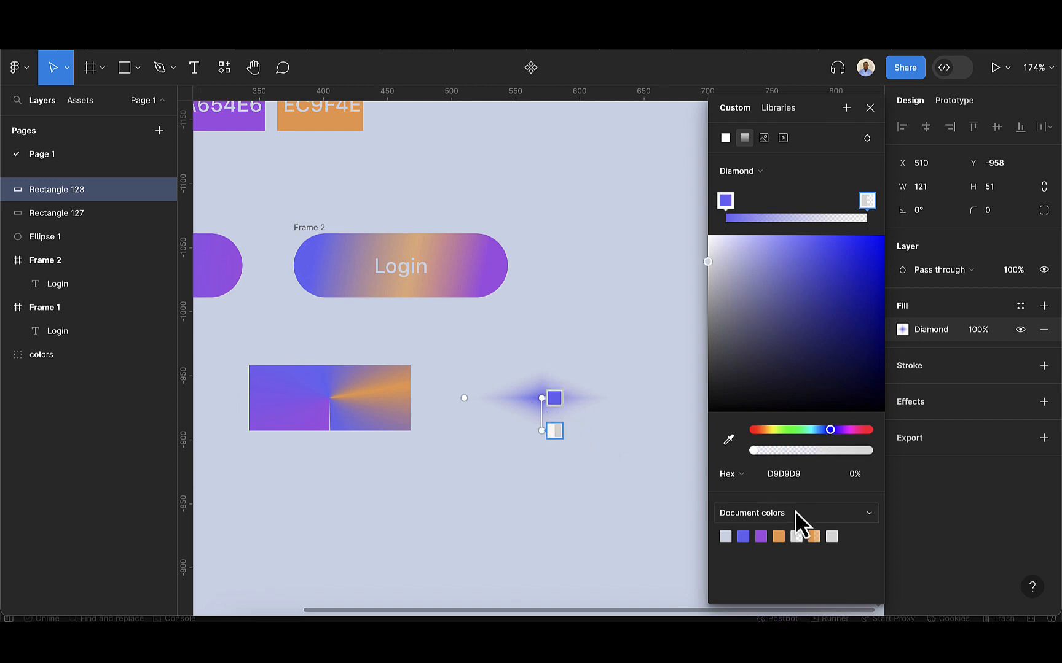
pyautogui.click(779, 537)
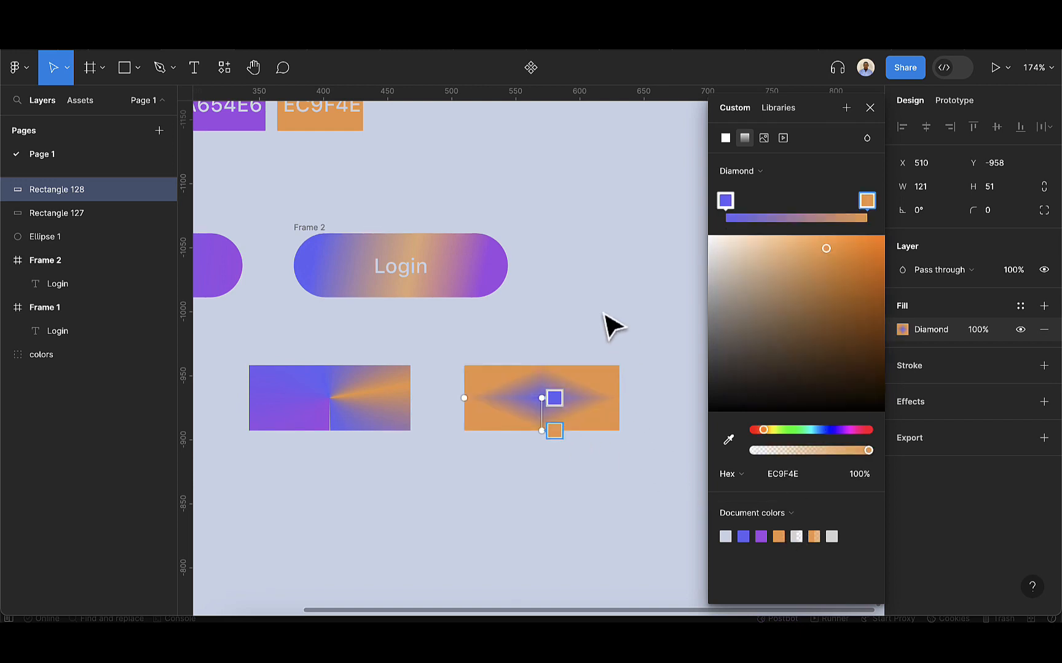
# Add a light CDD5E8 stop between the blue and orange stops of the diamond gradient, and close the fill settings.
pyautogui.scroll(3, 547, 413)
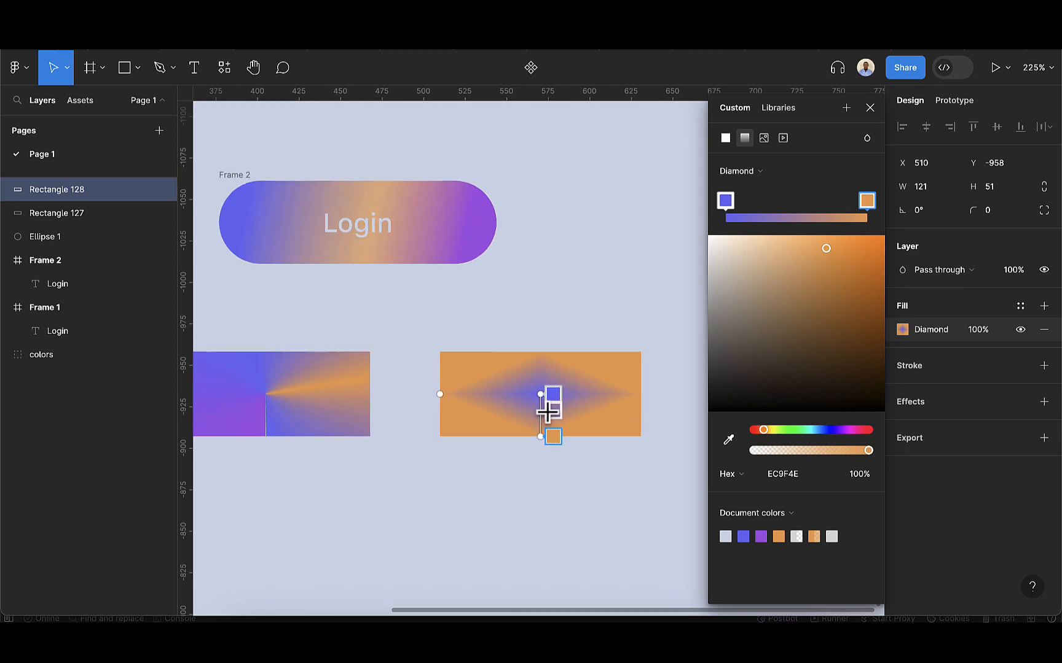
pyautogui.click(545, 419)
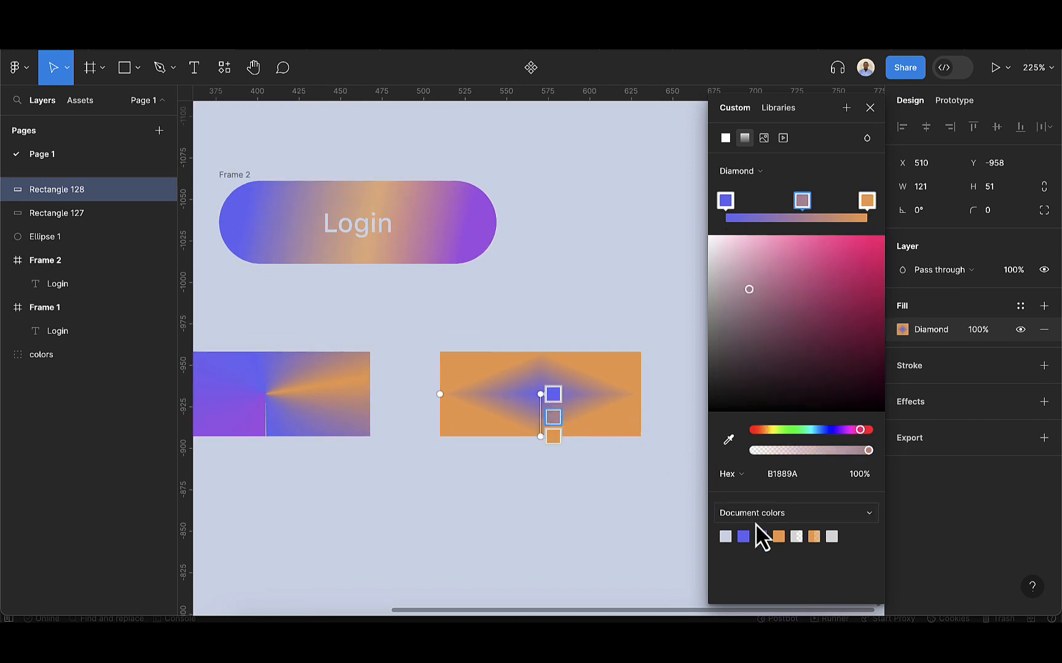
pyautogui.click(729, 537)
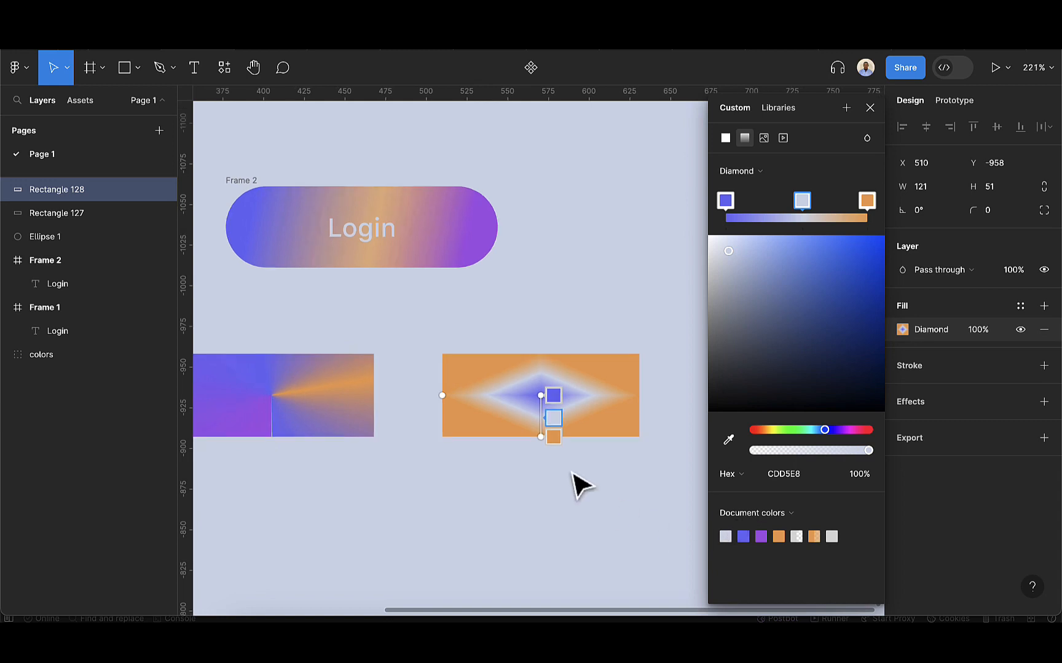
pyautogui.scroll(-5, 578, 486)
pyautogui.scroll(2, 515, 414)
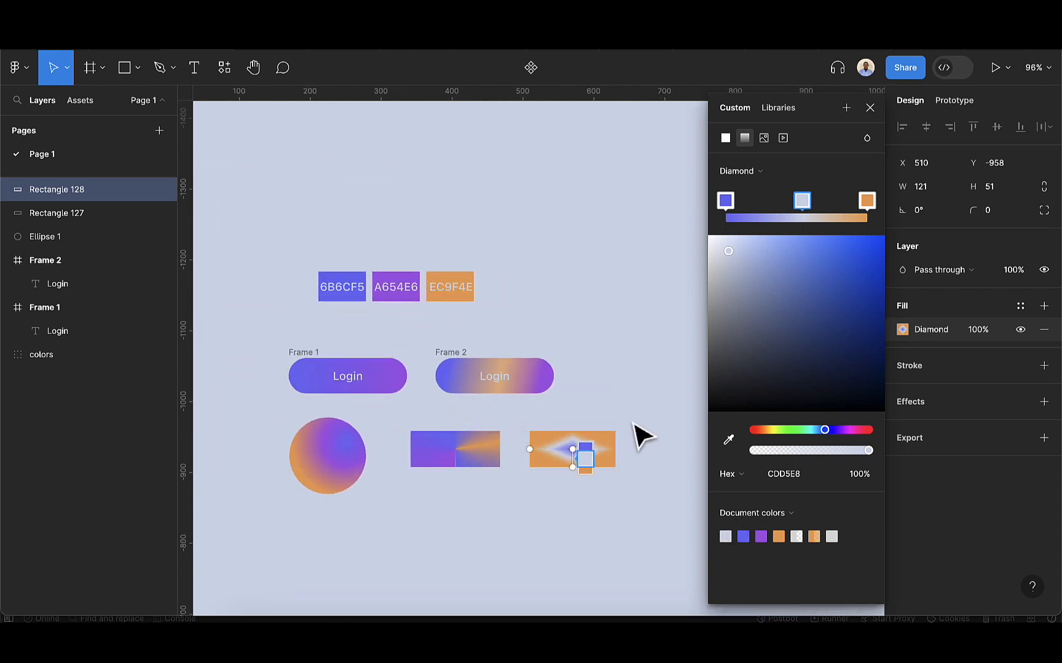
pyautogui.click(870, 108)
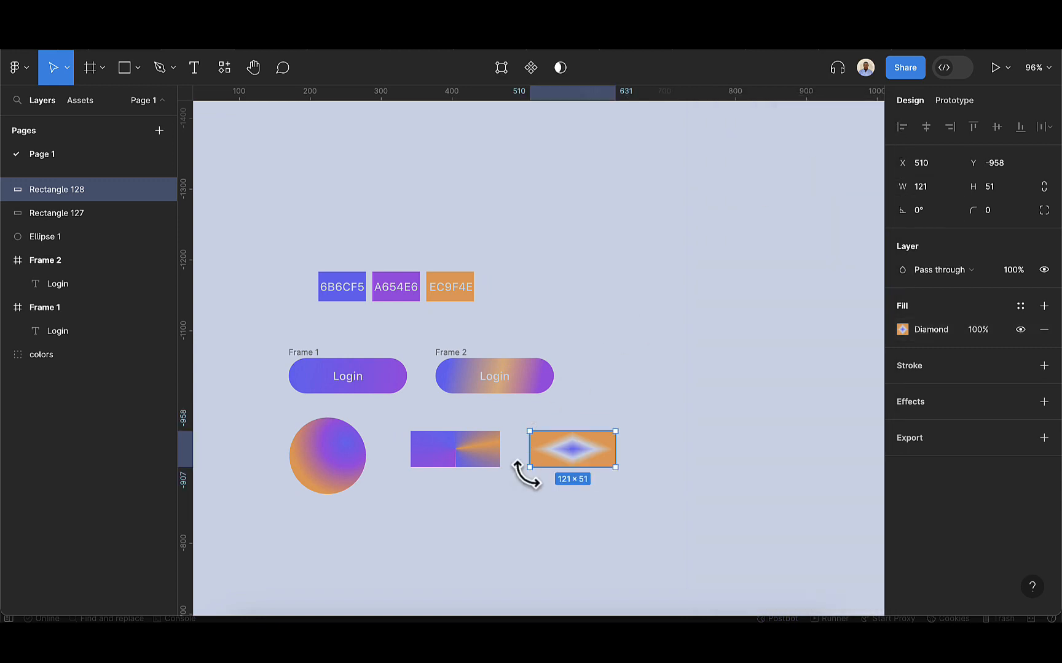